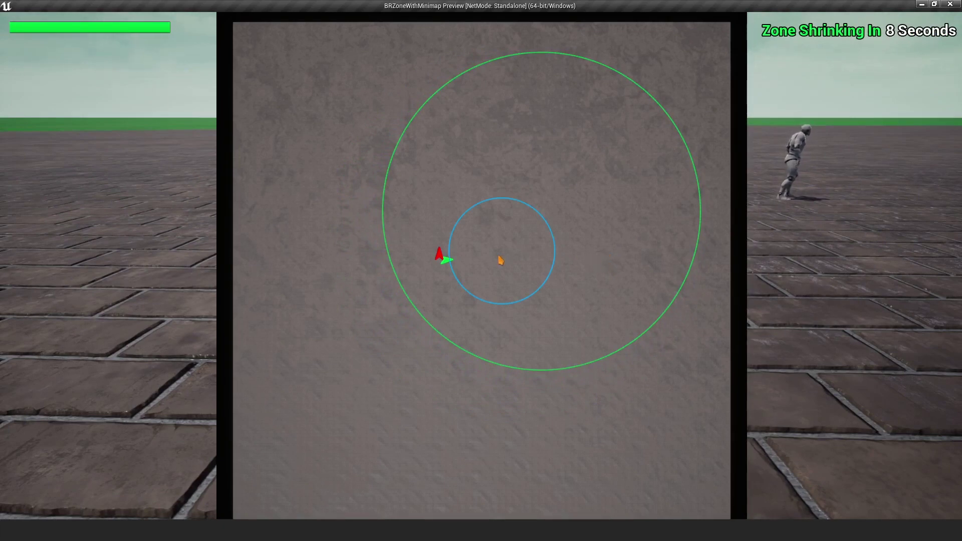
Check the safe zone and the next zone on the minimap and overview map while the zone starts shrinking.
key("m")
key("w")
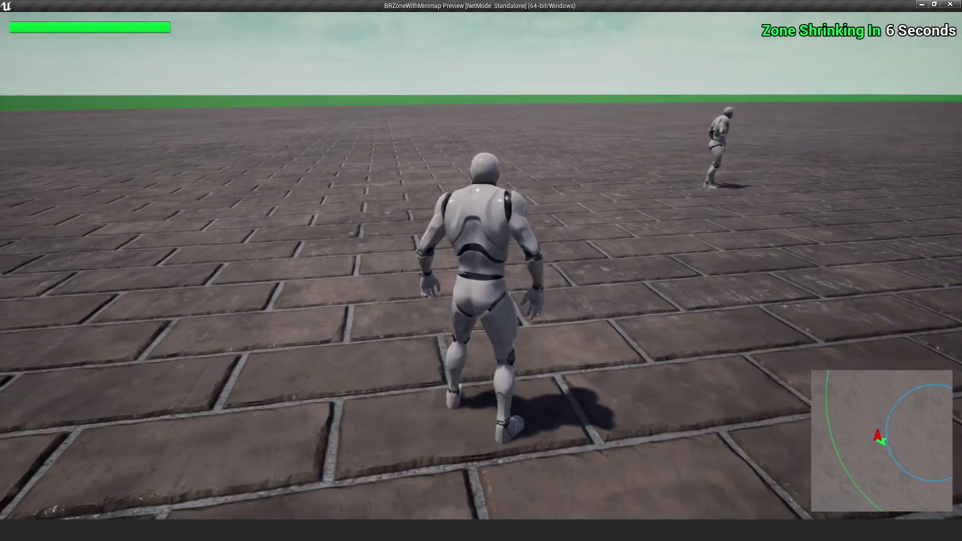
key("w")
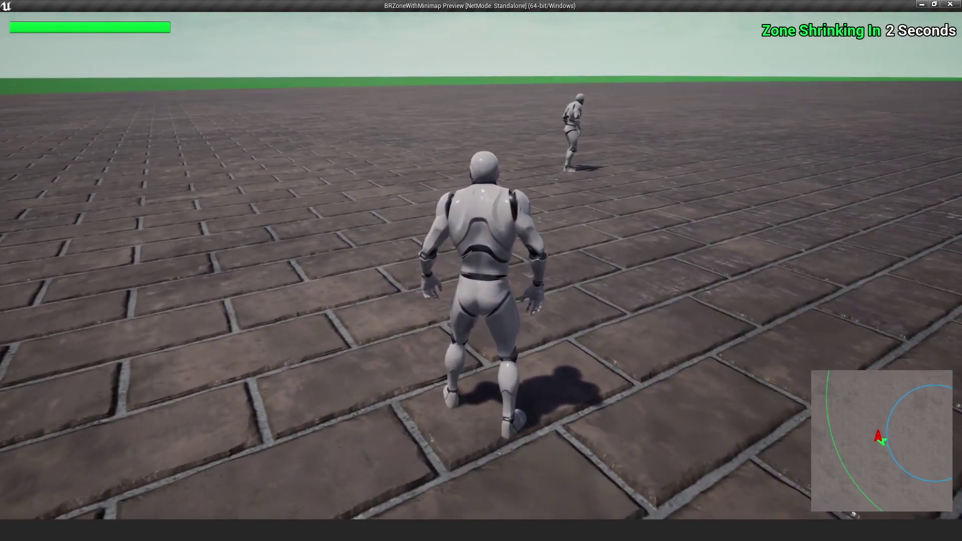
key("m")
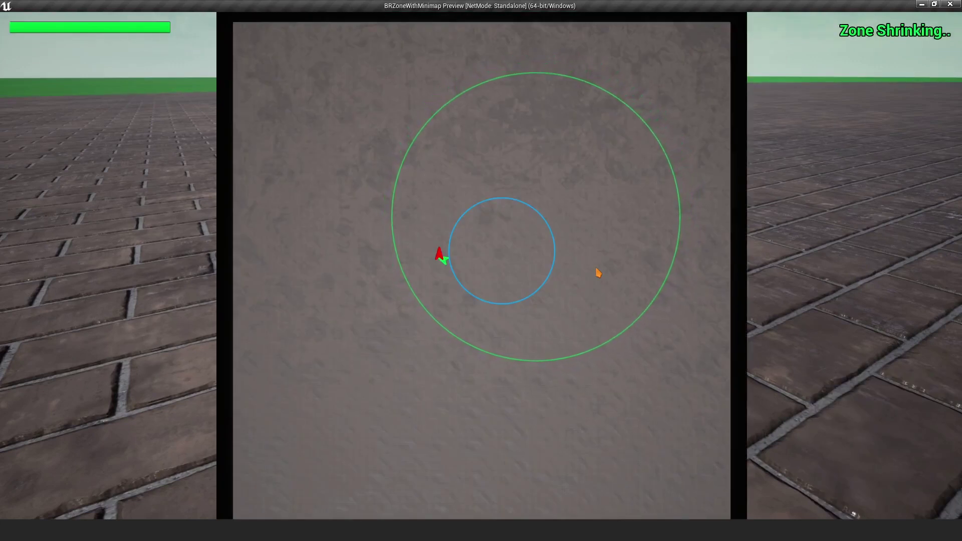
key("m")
key("w")
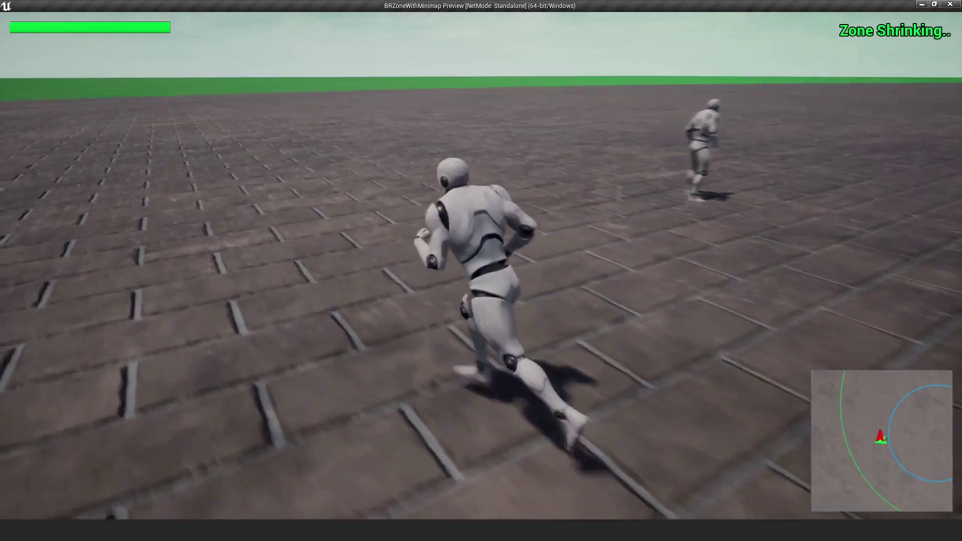
Run the character around the level and compare its position with the shrinking zone on the minimap and overview map.
key("a")
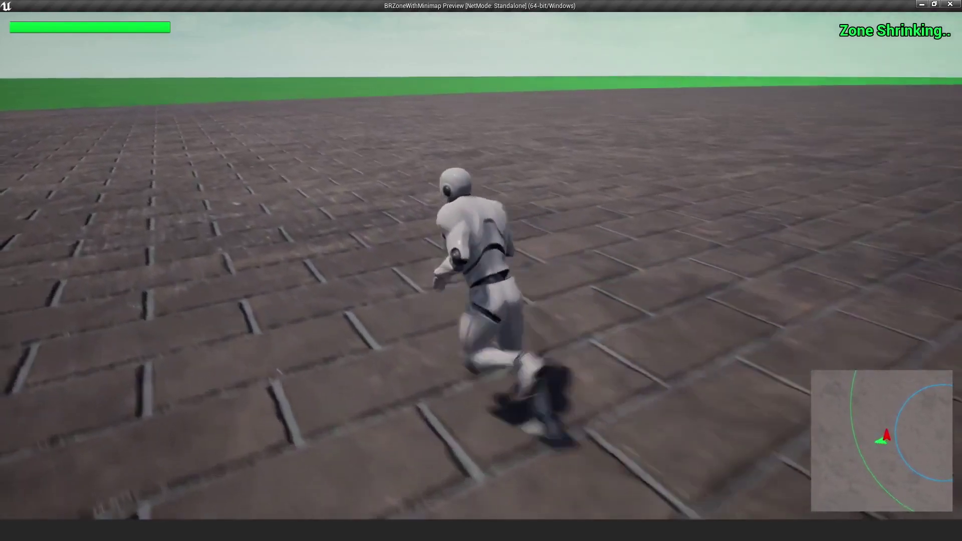
key("w")
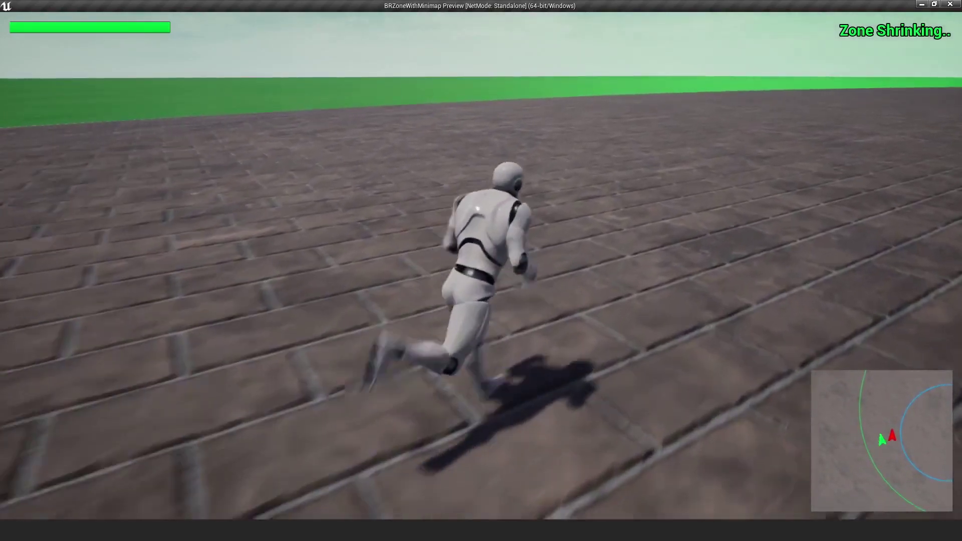
key("w")
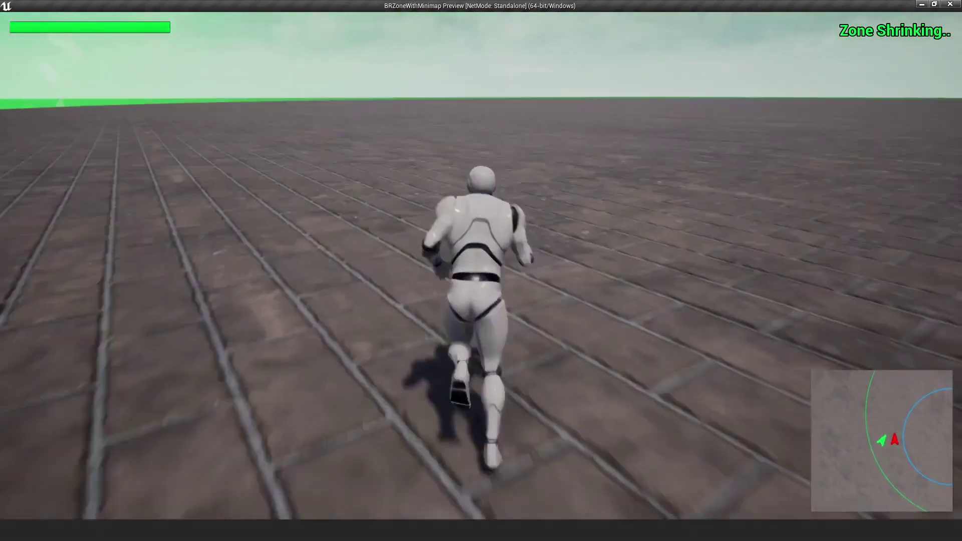
key("m")
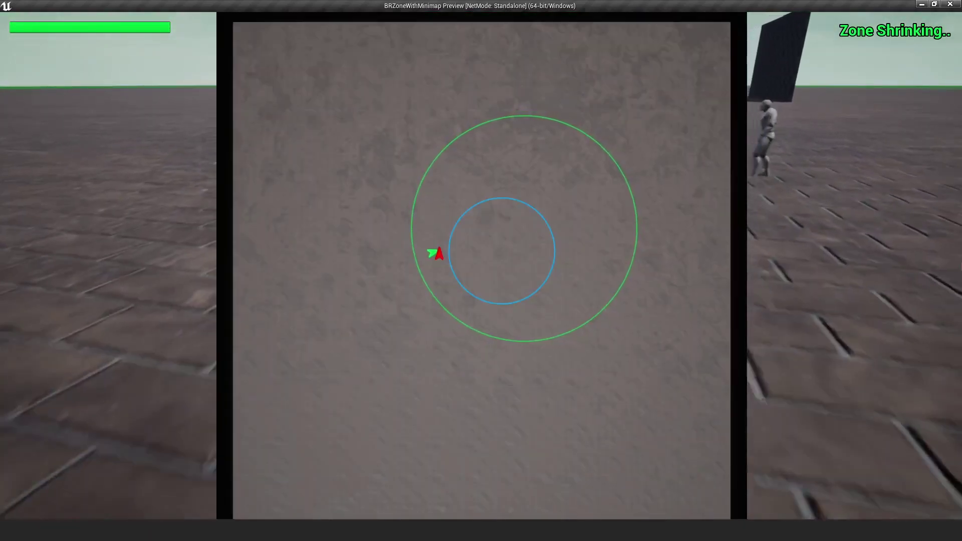
key("m")
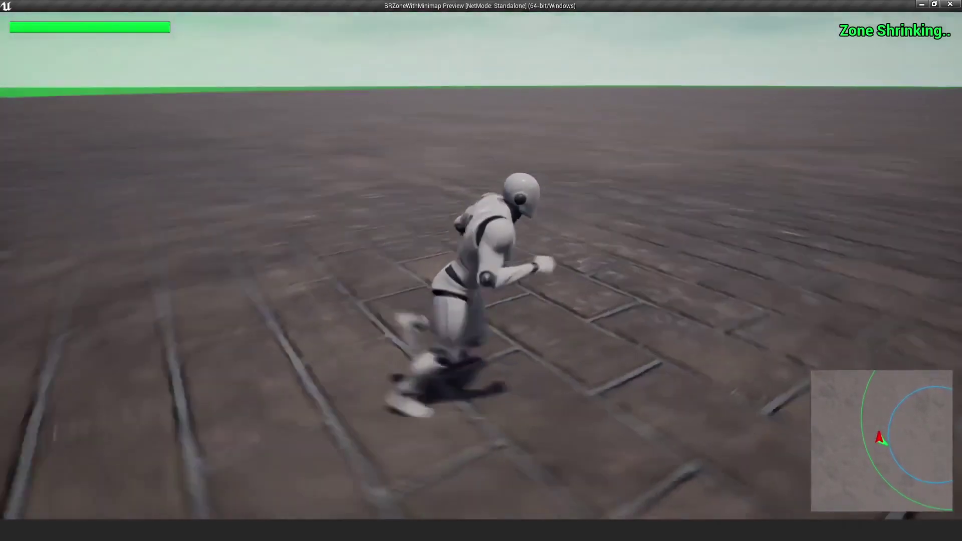
key("m")
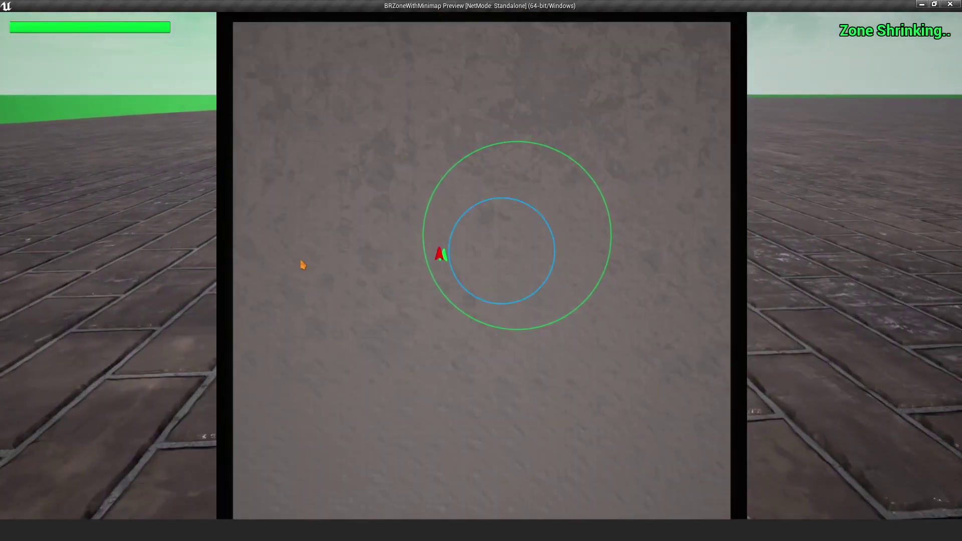
key("m")
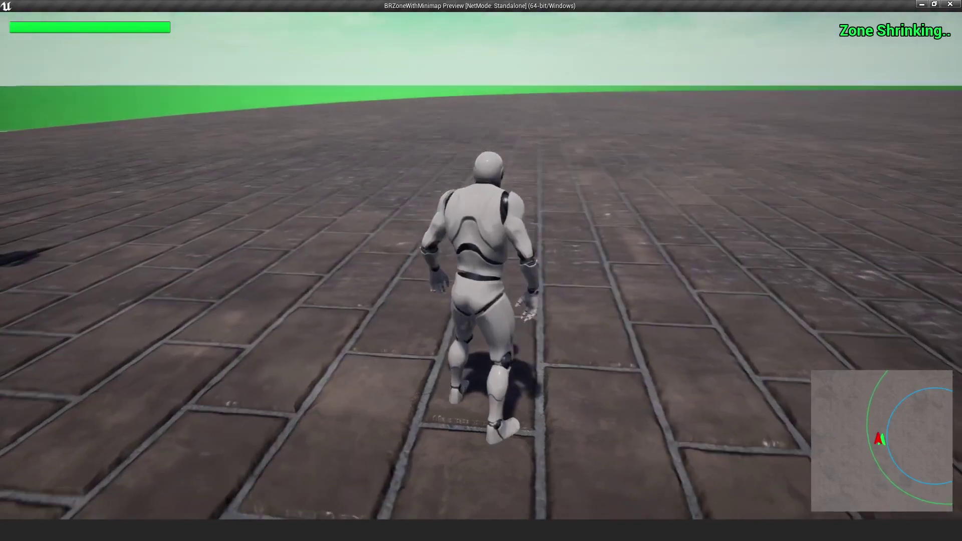
key("m")
key("m")
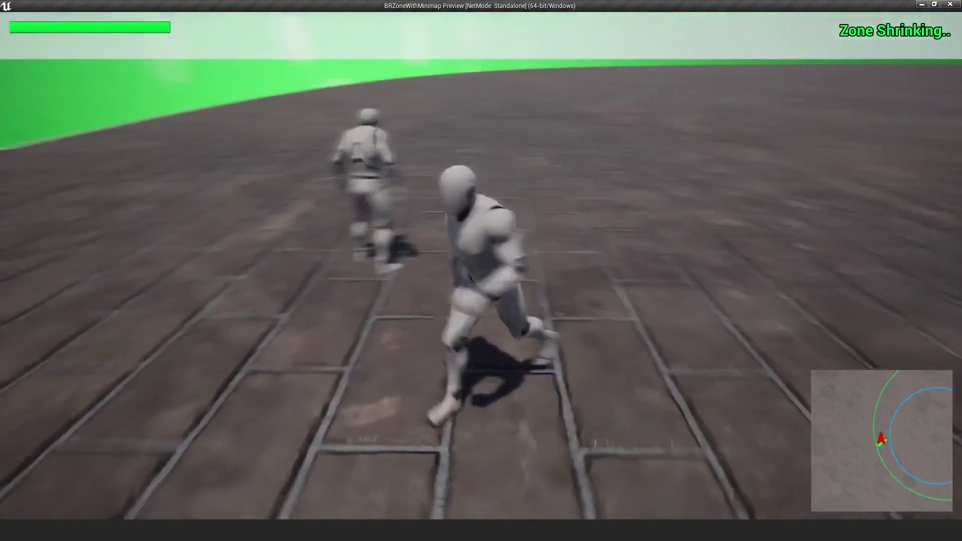
Move the character near the other mannequin and across the approaching zone wall to test the area outside the zone.
key("a")
key("w")
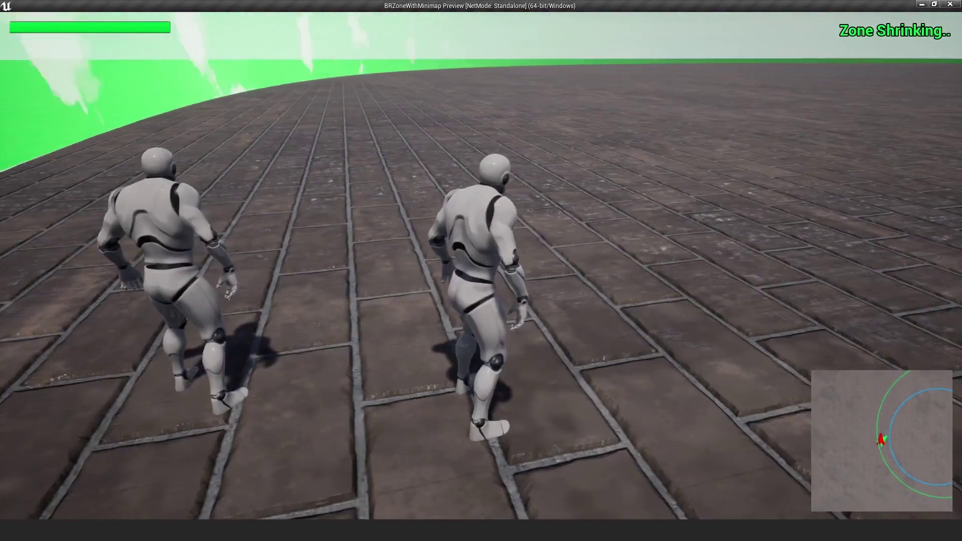
key("d")
key("s")
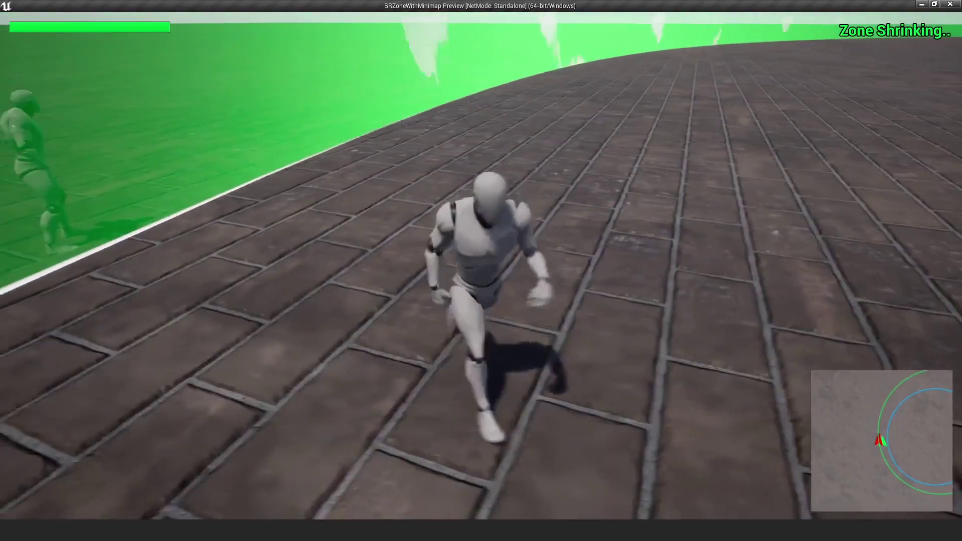
key("a")
key("w")
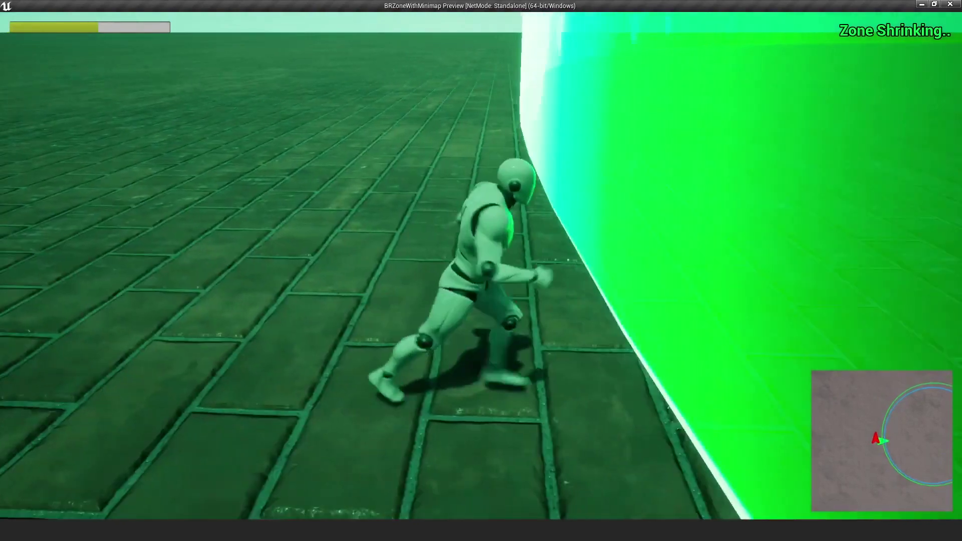
Test the zone damage by running the character in and out of the zone boundary, and end the game preview.
key("w")
key("d")
key("w")
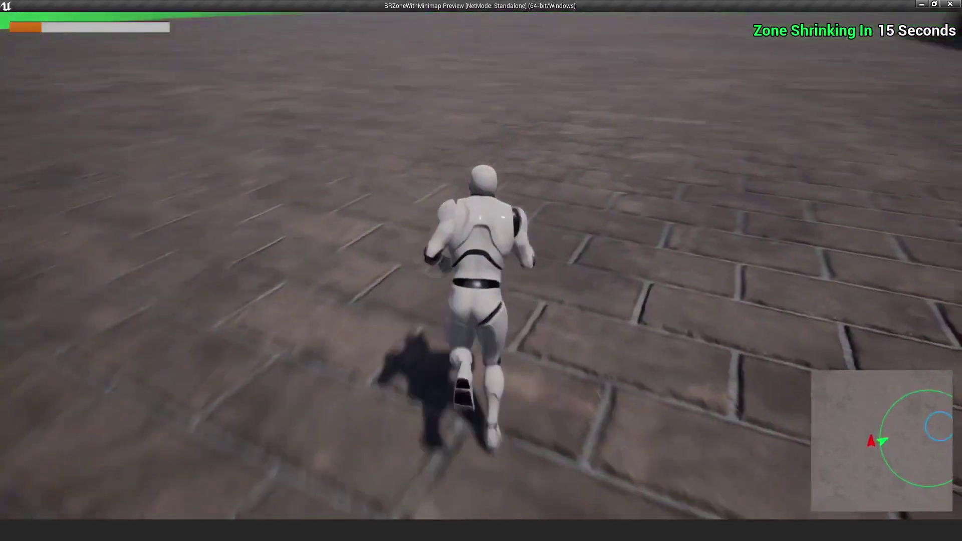
key("w")
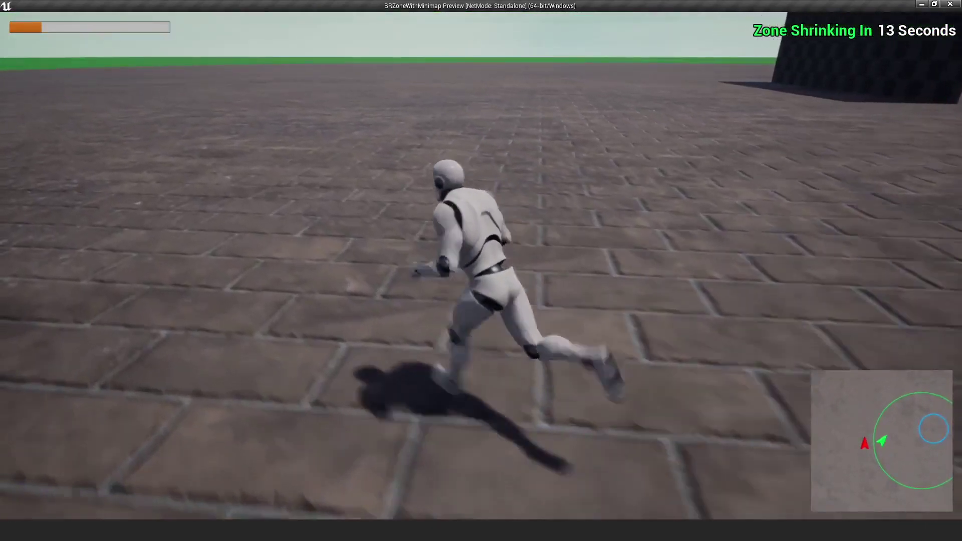
key("w")
key("a")
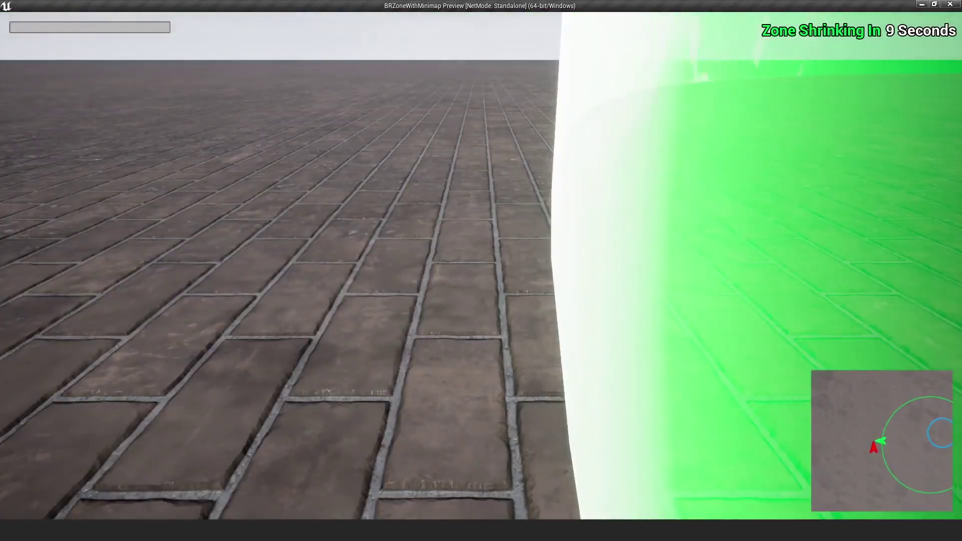
key("Escape")
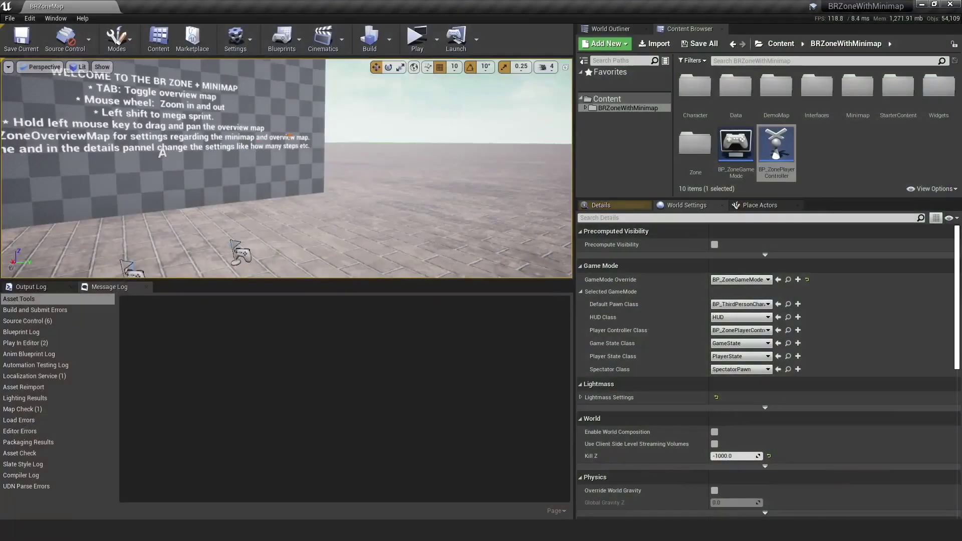
Inspect the zone mesh in the level from the perspective and top views, and return to the perspective view.
key("e")
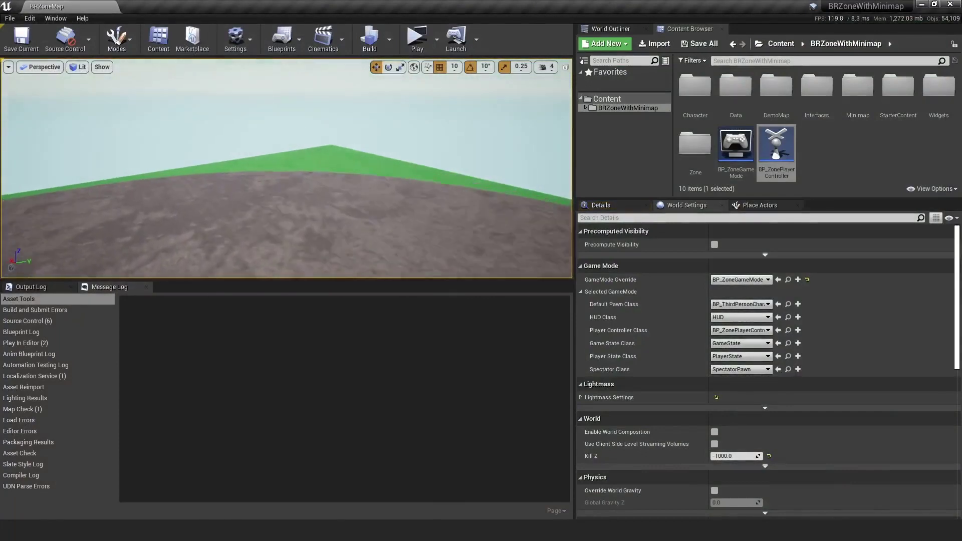
right_click_drag(270, 160, 247, 152)
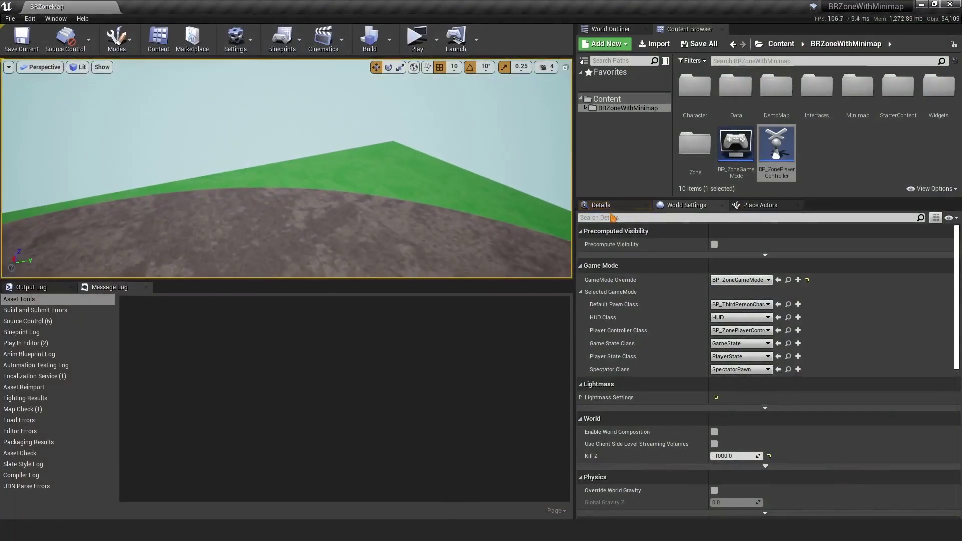
left_click(35, 67)
left_click(30, 98)
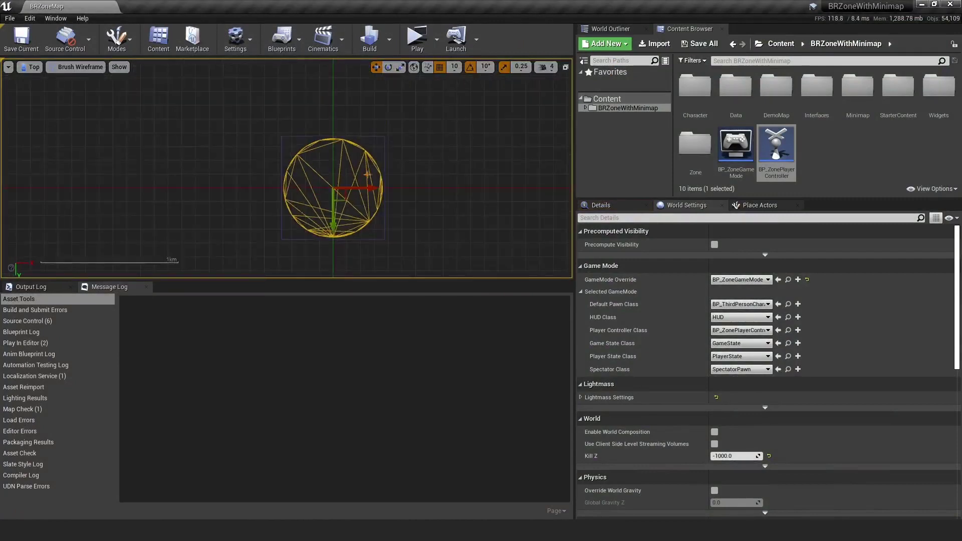
scroll(367, 174, "up", 4)
left_click_drag(353, 197, 353, 197)
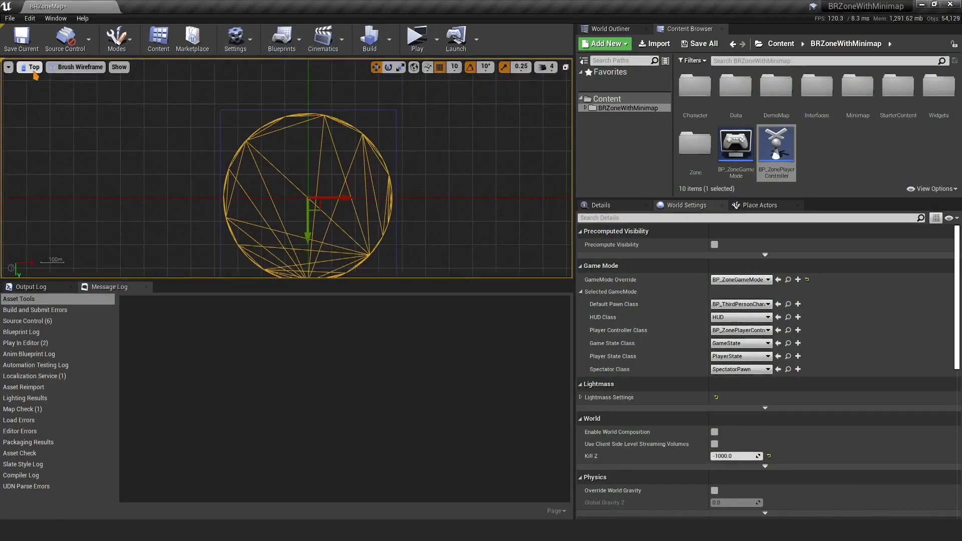
left_click(34, 68)
left_click(52, 80)
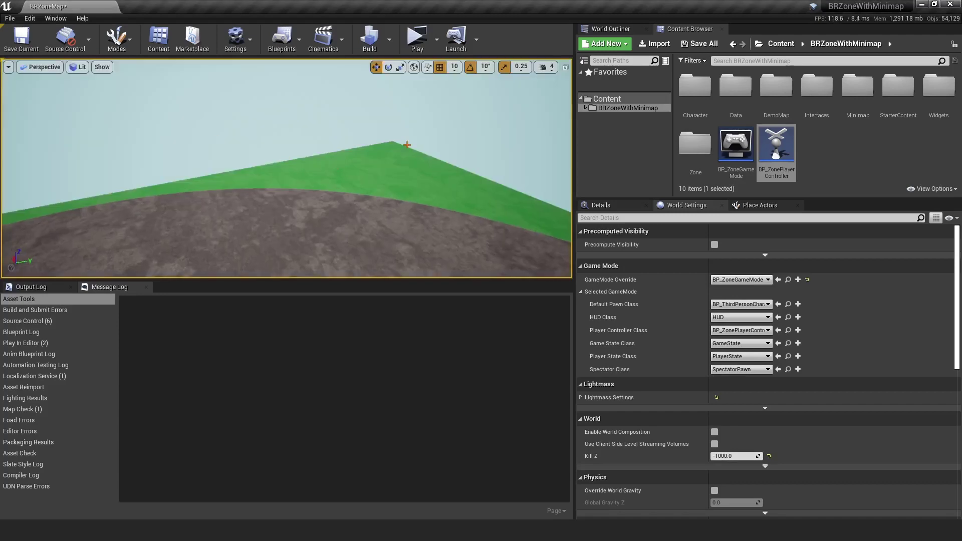
Select the zone actor in the level and show its Zone Settings in an enlarged details area.
left_click(317, 174)
left_click(596, 209)
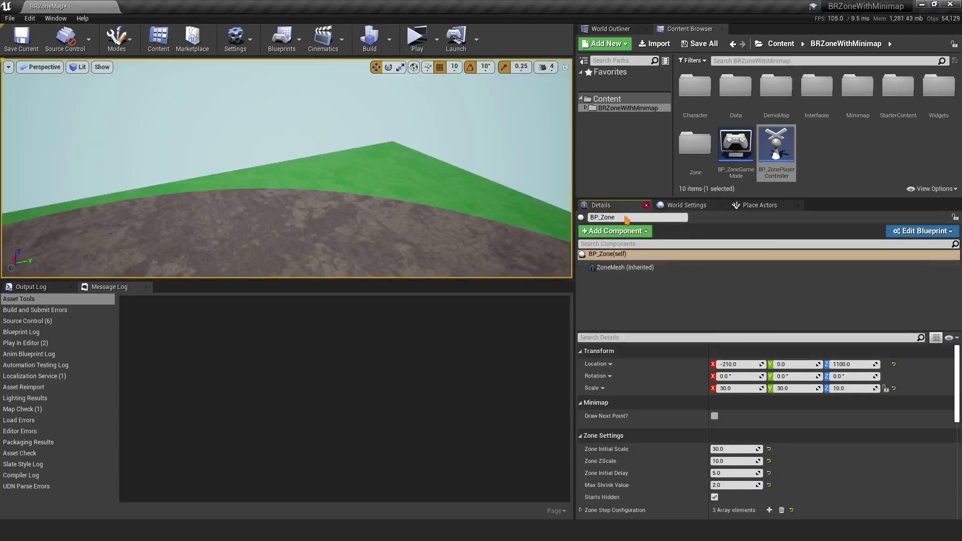
left_click_drag(782, 199, 781, 112)
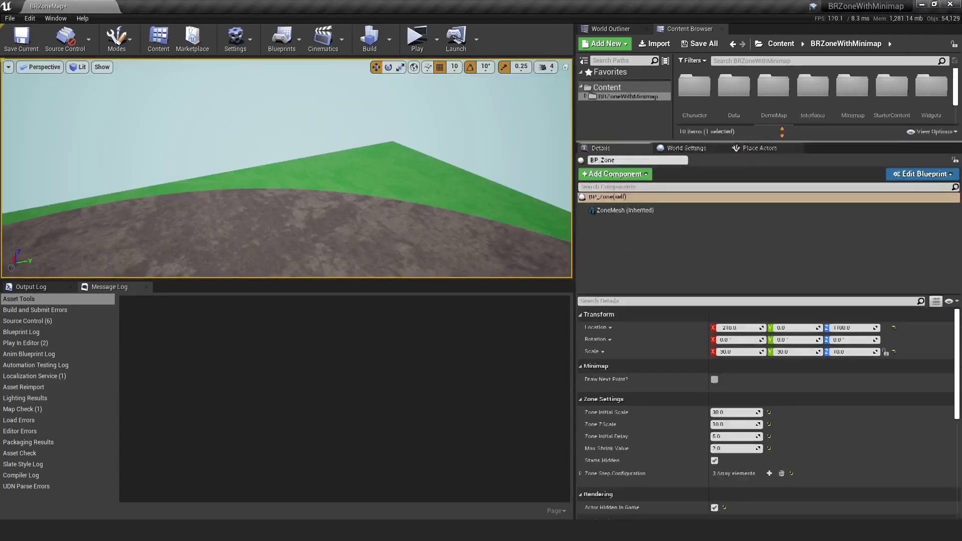
scroll(627, 345, "down", 3)
scroll(621, 345, "up", 1)
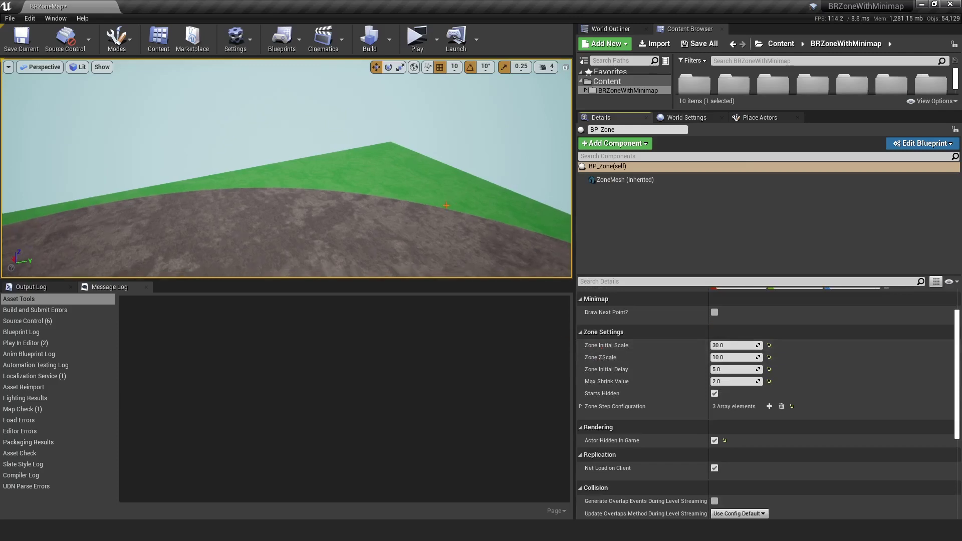
Set the Zone Initial Scale of BP_Zone to 10.
right_click_drag(445, 206, 444, 300)
key("s")
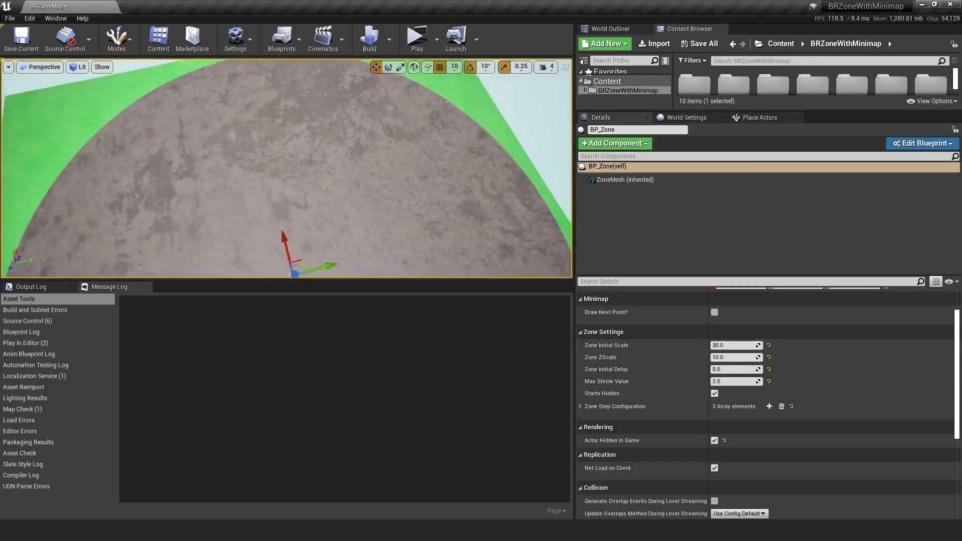
right_click_drag(445, 266, 446, 273)
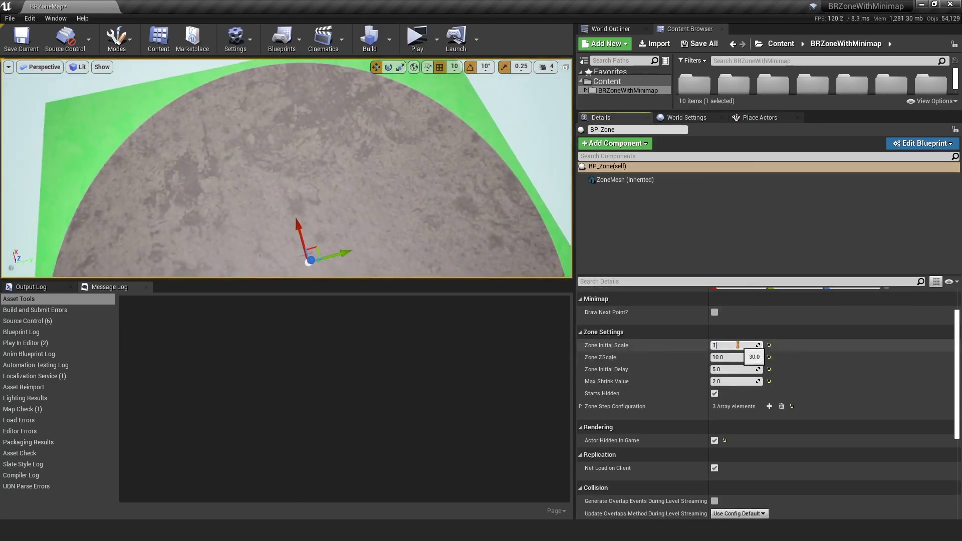
type("0")
key("Return")
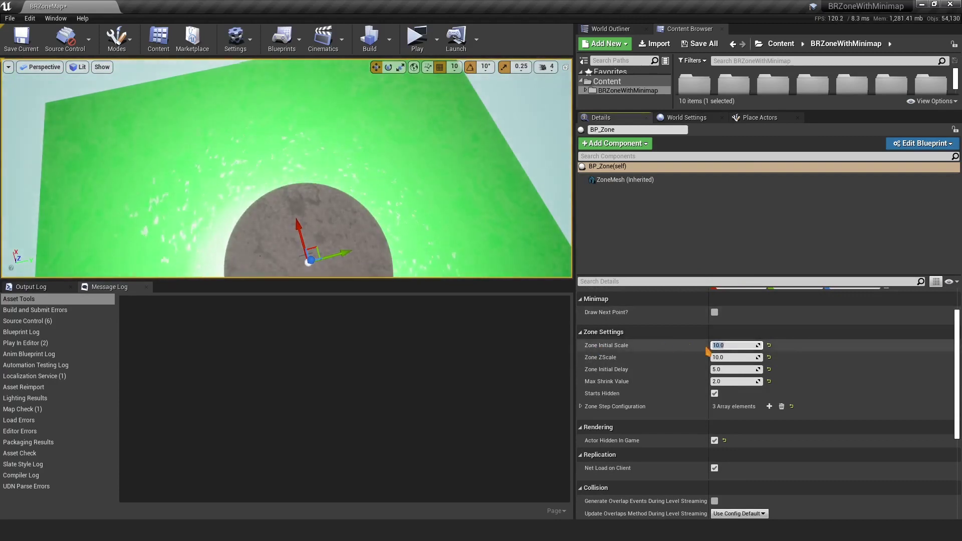
Set the Zone Initial Scale of BP_Zone back to 30 and look over the zone in the level.
type("30")
key("Return")
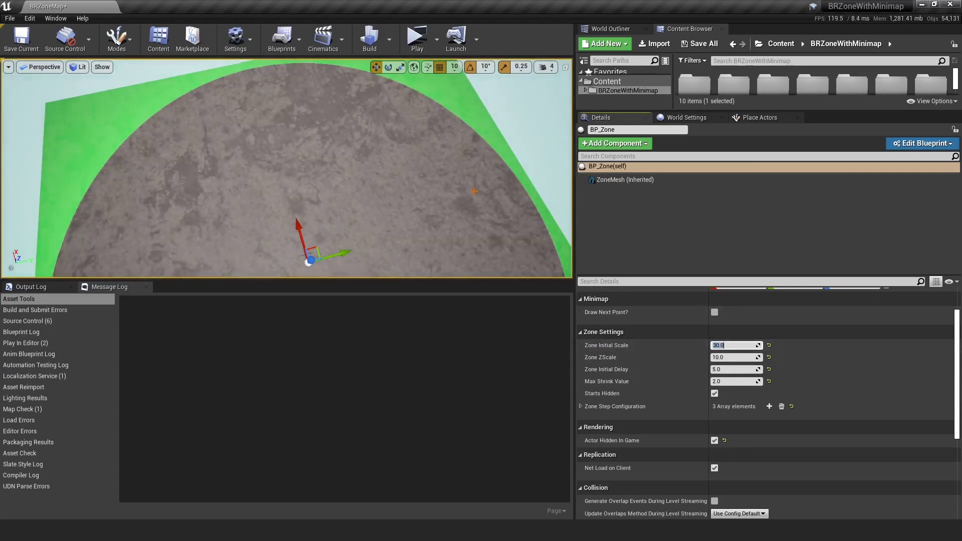
right_click_drag(389, 273, 389, 272)
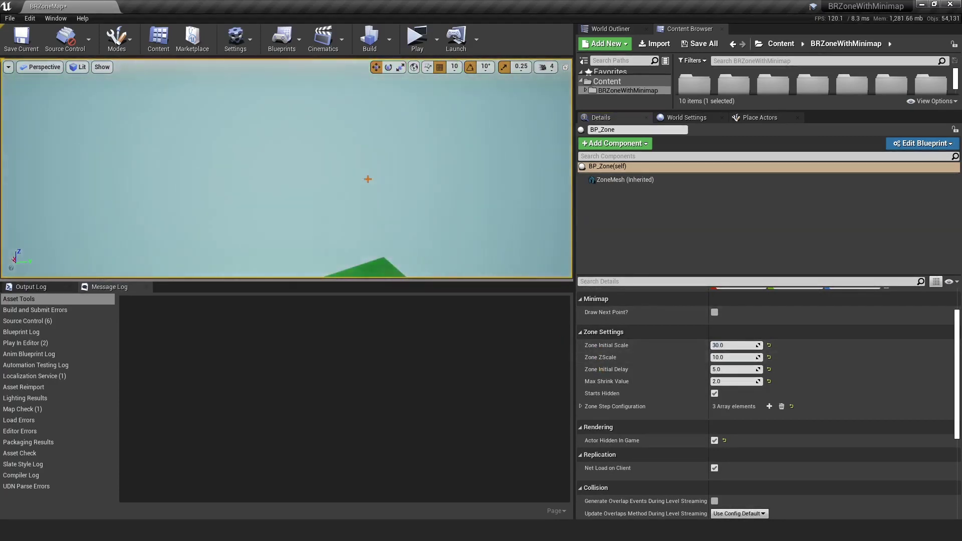
right_click_drag(367, 178, 367, 229)
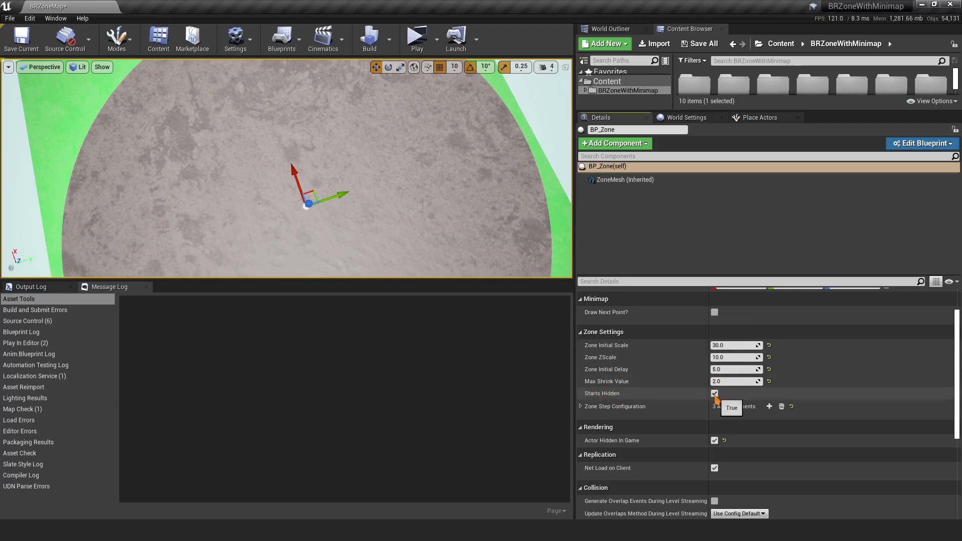
Start a standalone game preview to test the zone with Starts Hidden enabled.
scroll(671, 381, "down", 2)
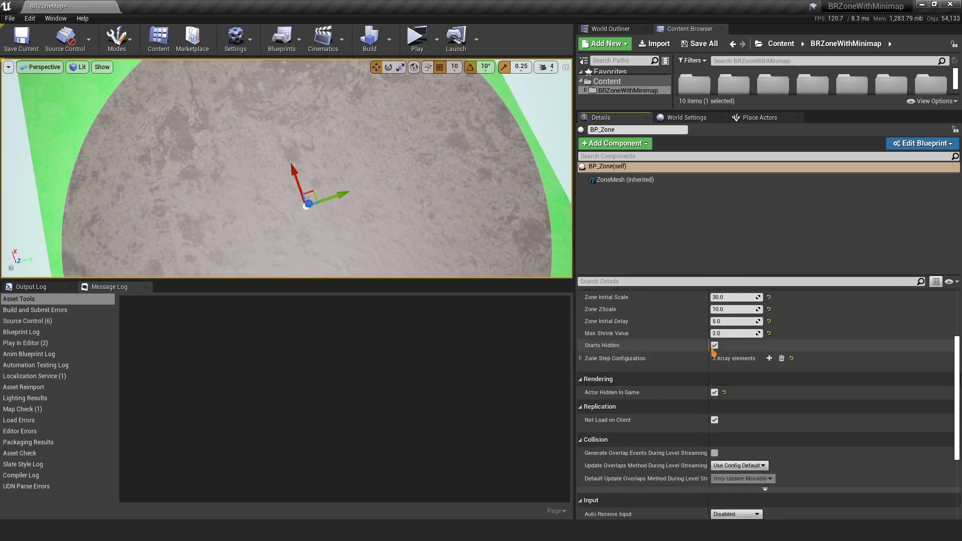
left_click(417, 38)
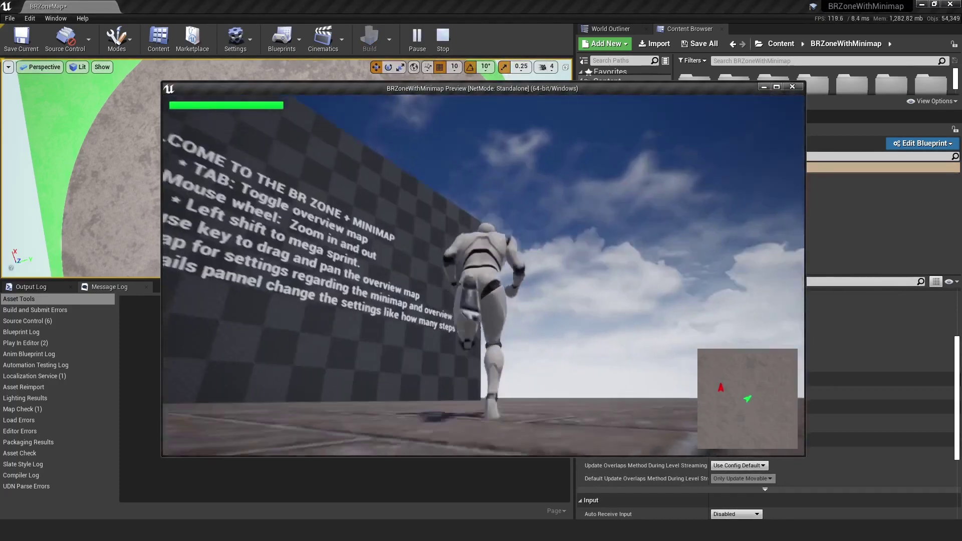
End the game preview and expand the Zone Step Configuration of BP_Zone with the members of elements 0, 1 and 2.
key("Escape")
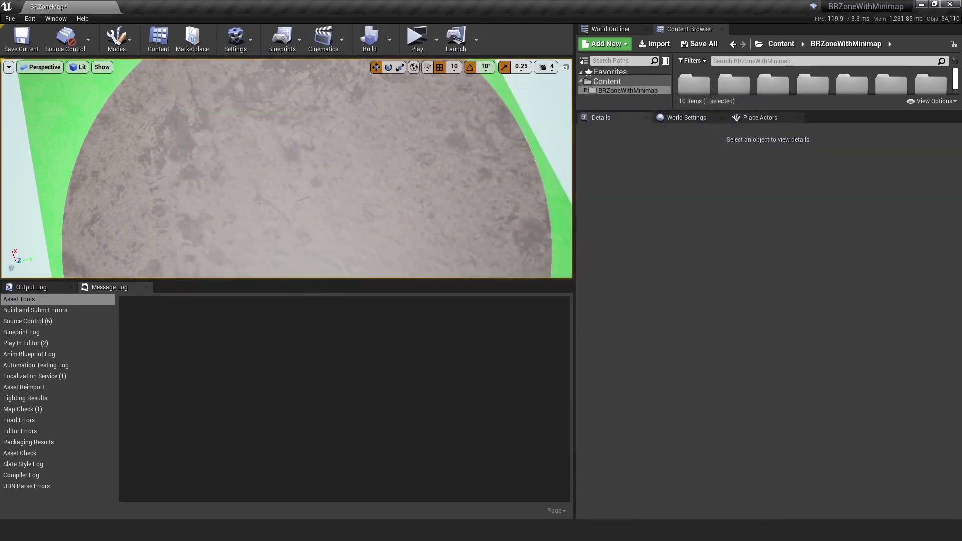
scroll(638, 333, "up", 1)
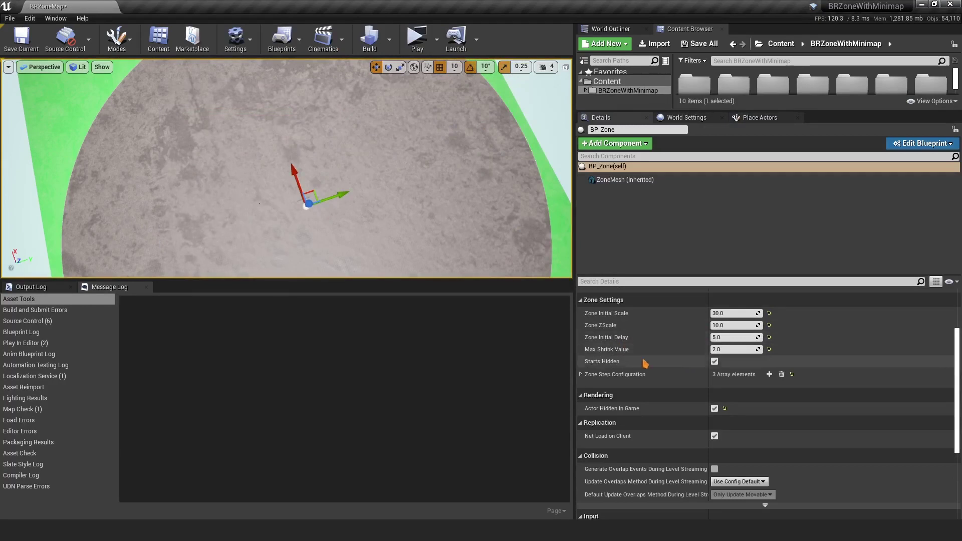
scroll(641, 364, "down", 1)
left_click(580, 358)
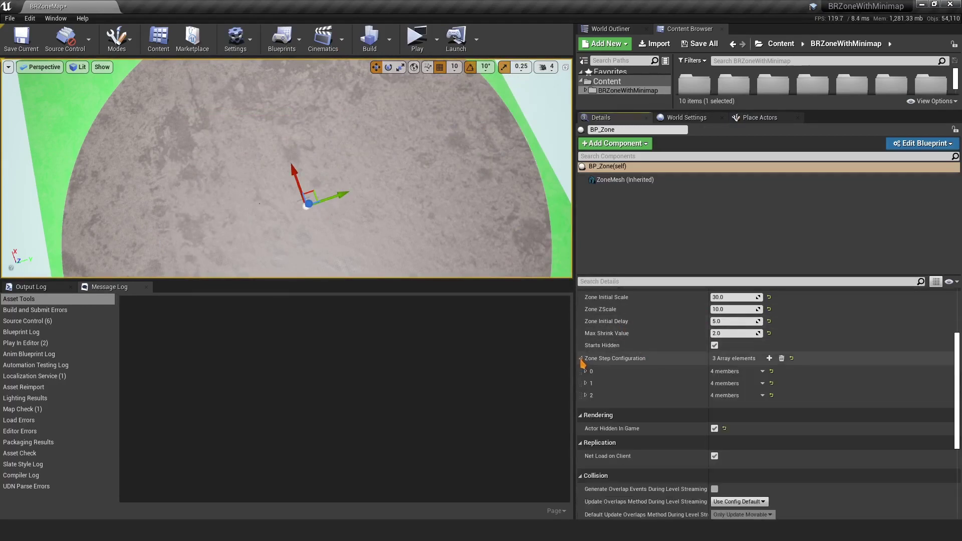
scroll(585, 368, "down", 1)
left_click(585, 355)
left_click(585, 415)
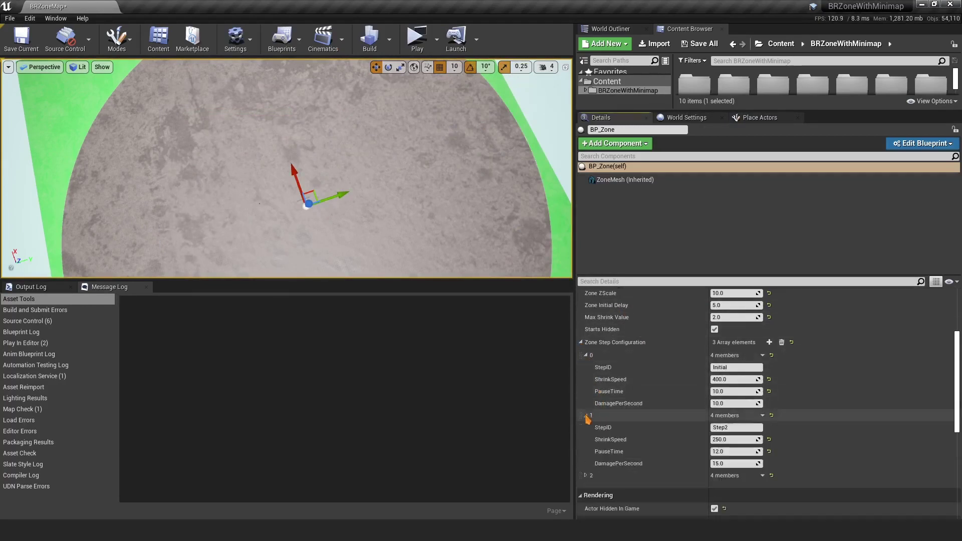
left_click(585, 476)
scroll(695, 413, "down", 2)
scroll(691, 411, "up", 1)
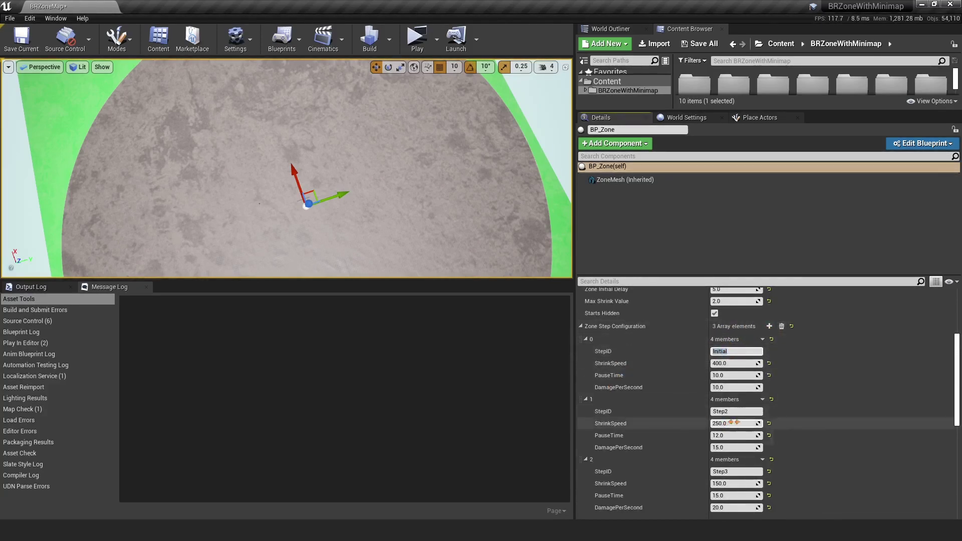
Look over the StepID names of the three elements in the Zone Step Configuration.
left_click(731, 411)
left_click(742, 471)
scroll(655, 447, "down", 1)
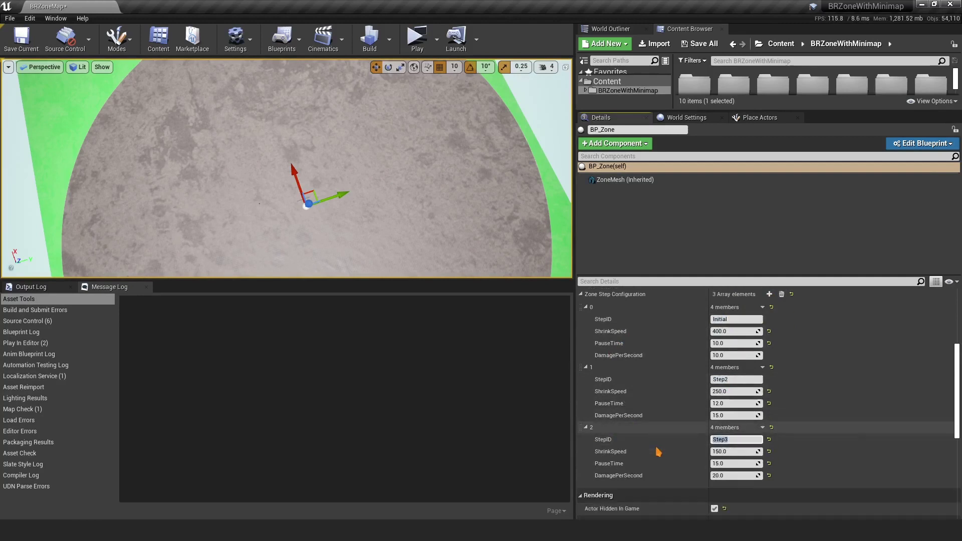
scroll(657, 450, "up", 1)
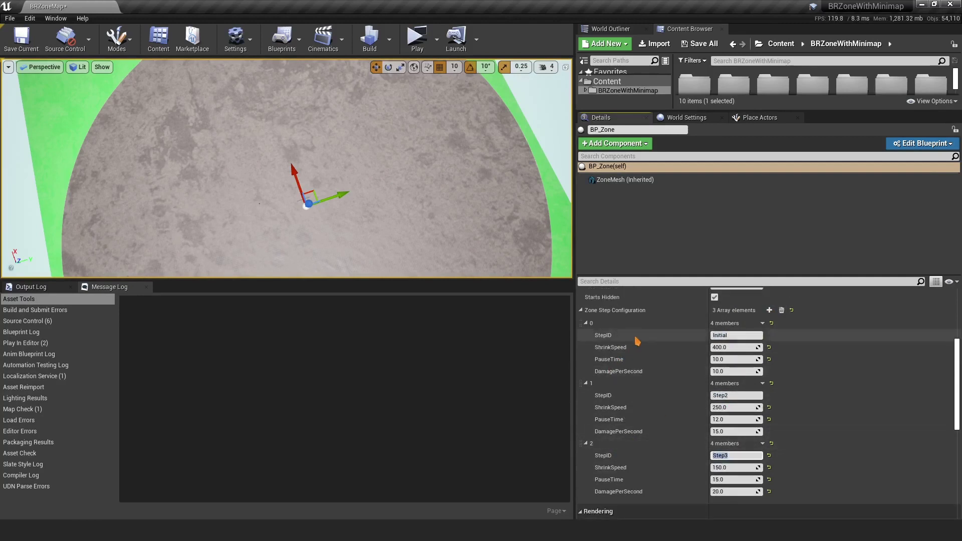
Try a lower ShrinkSpeed for the Initial zone step, and restore it to 400.
left_click_drag(737, 346, 701, 348)
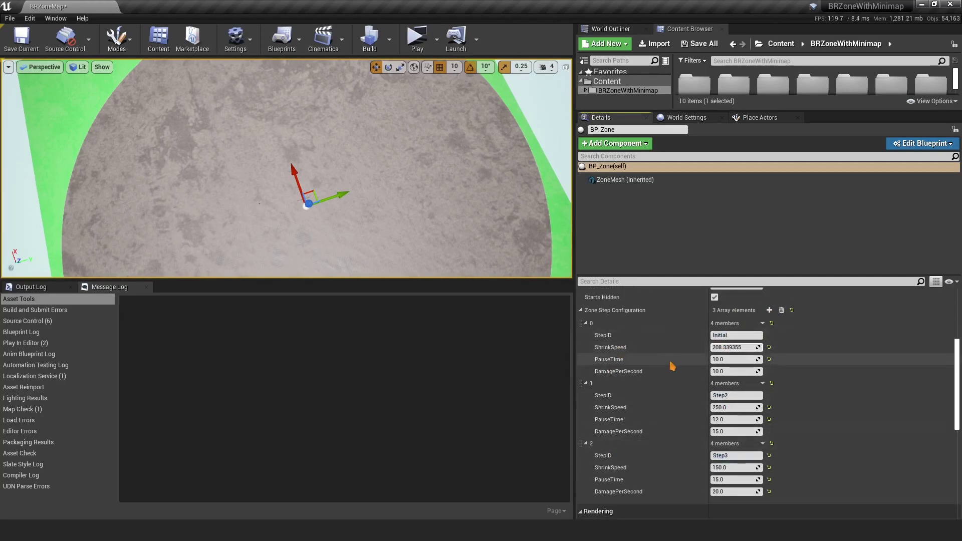
left_click(728, 347)
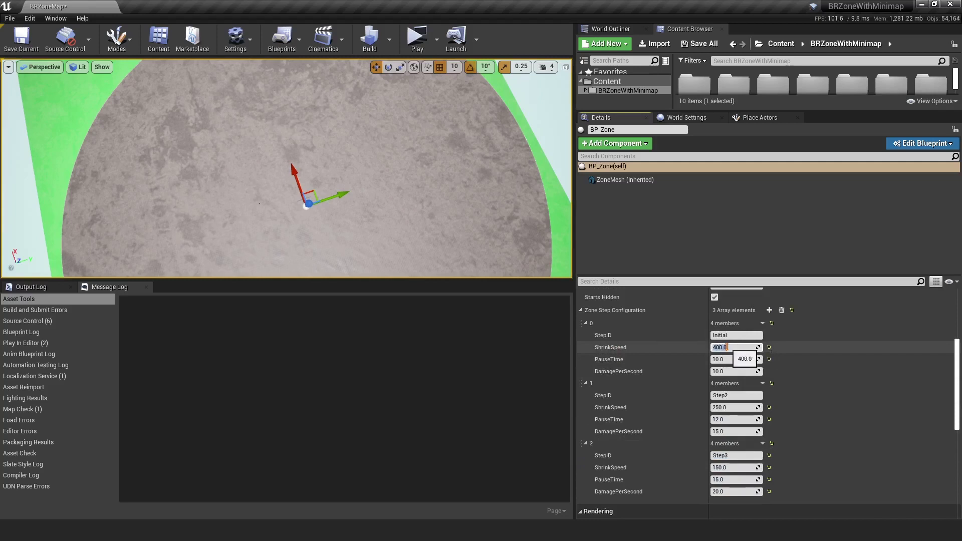
key("Return")
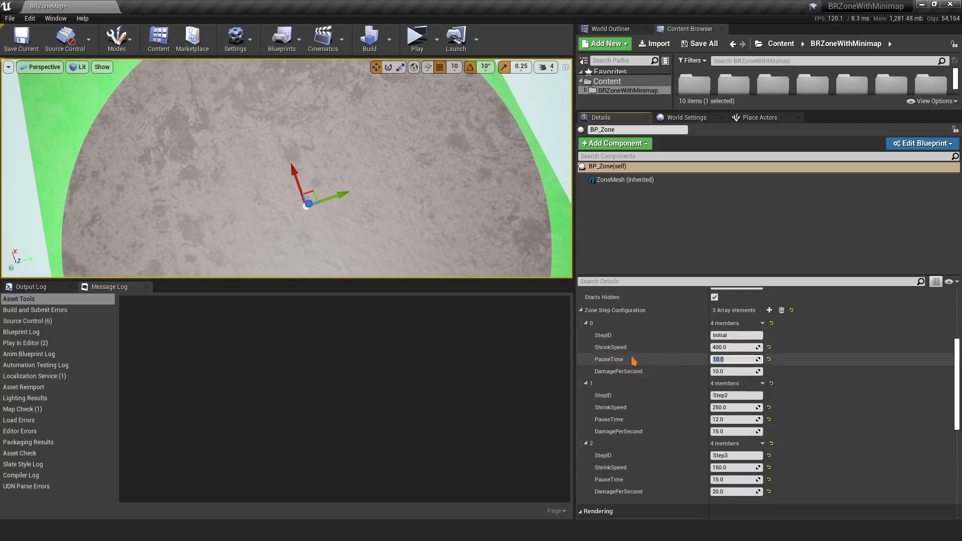
Review PauseTime and DamagePerSecond of the Initial zone step and compare them with the settings of the other two steps.
left_click(631, 359)
left_click(731, 371)
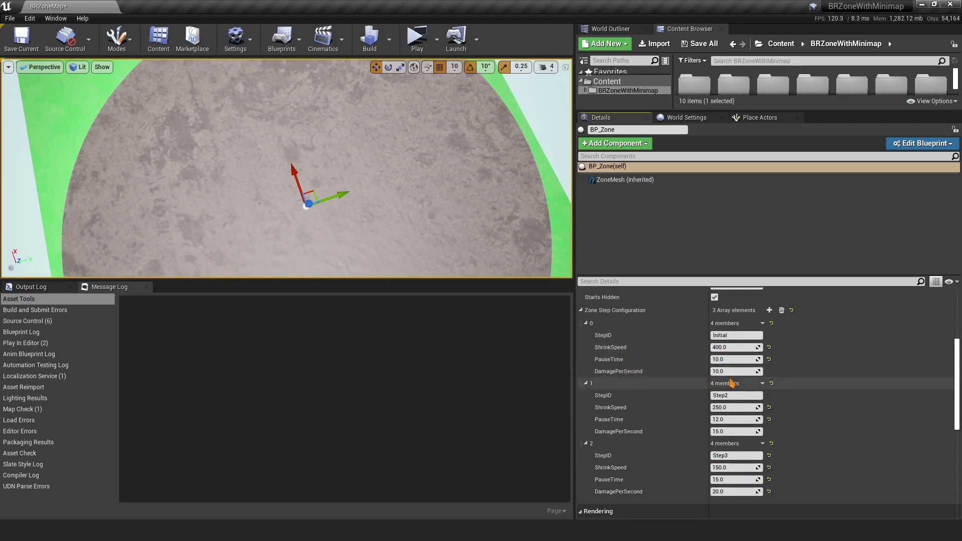
scroll(680, 383, "down", 2)
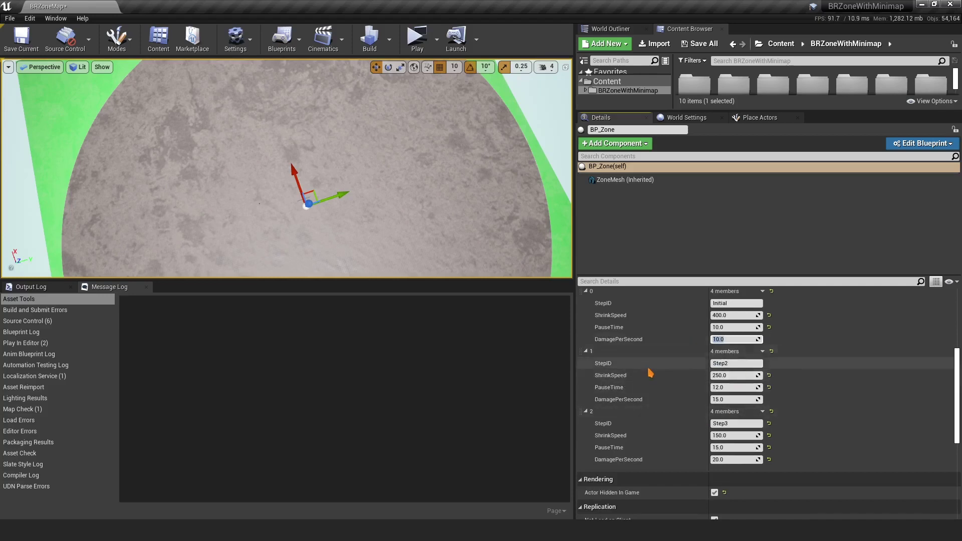
scroll(650, 372, "up", 1)
scroll(650, 372, "up", 1)
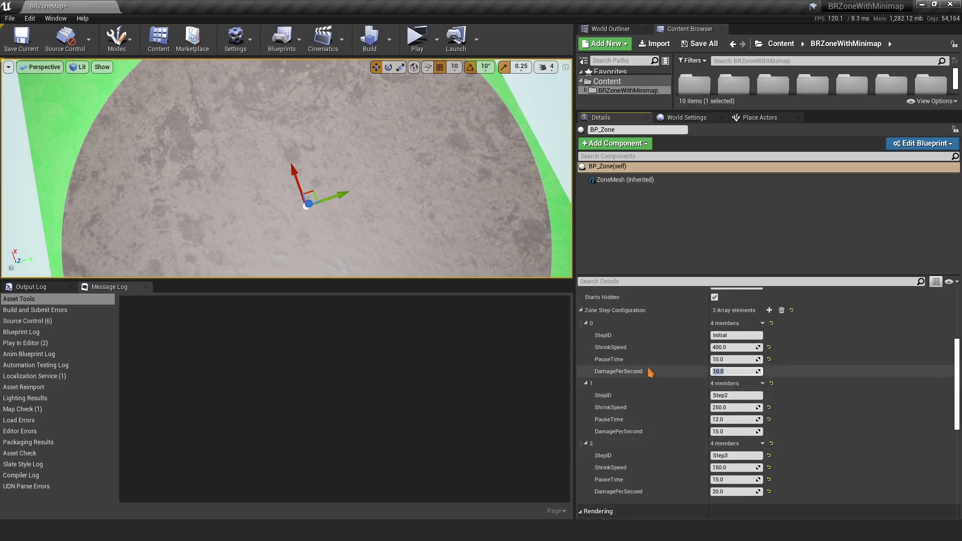
scroll(650, 376, "down", 1)
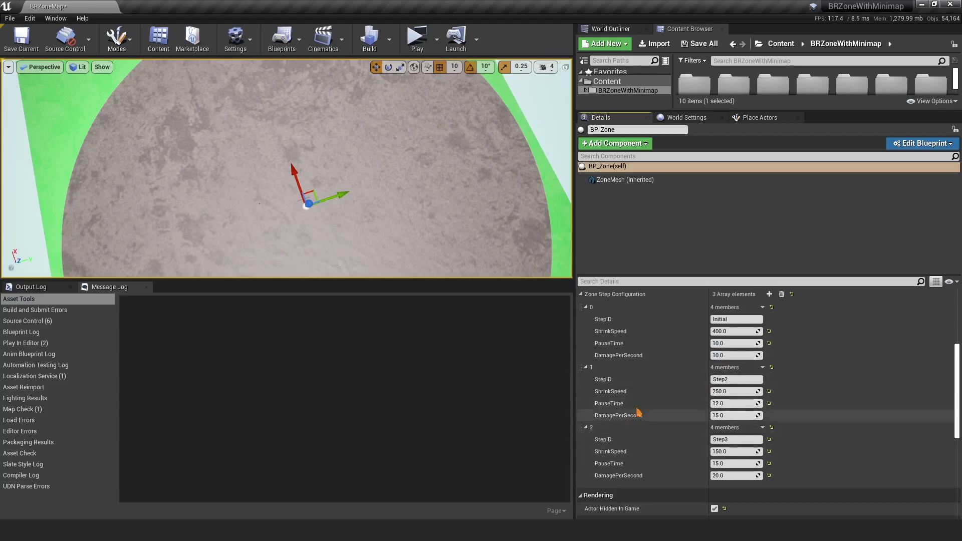
scroll(626, 467, "up", 1)
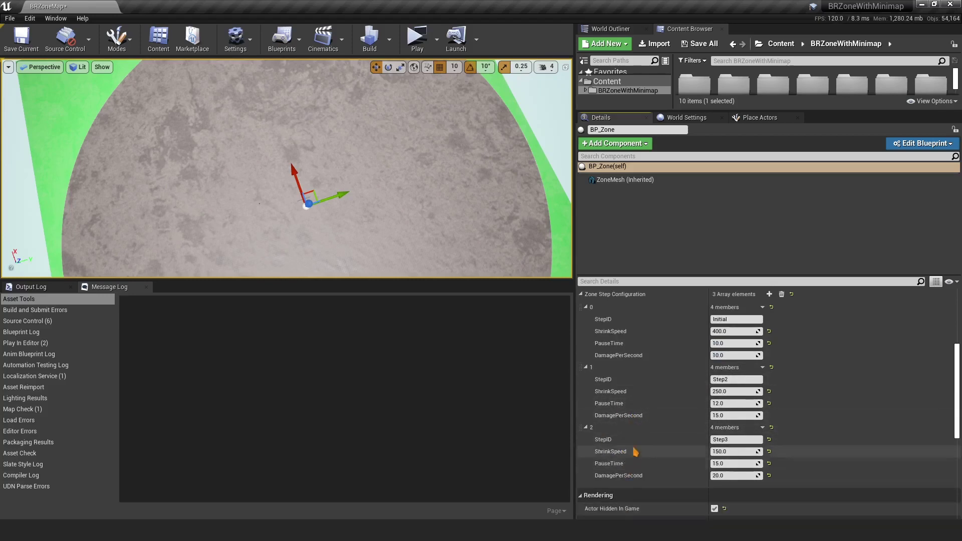
scroll(632, 459, "down", 1)
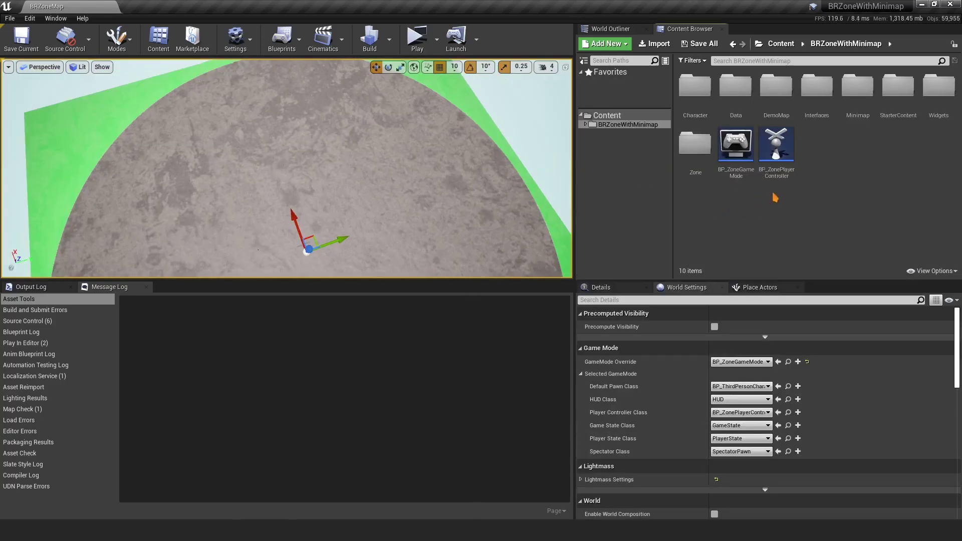
Open the BP_ZonePlayerController blueprint and examine the event graph section that creates the zone info widget.
double_click(776, 146)
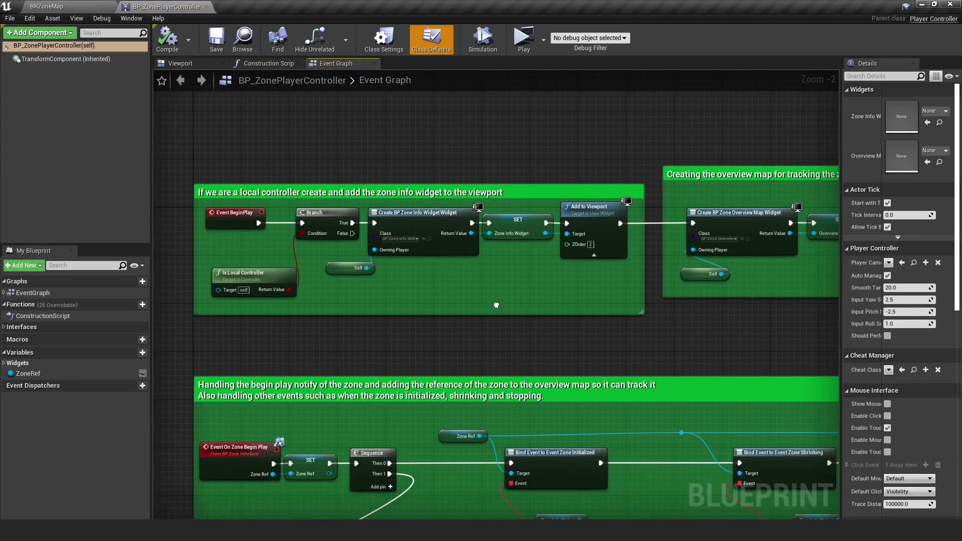
right_click_drag(542, 314, 527, 267)
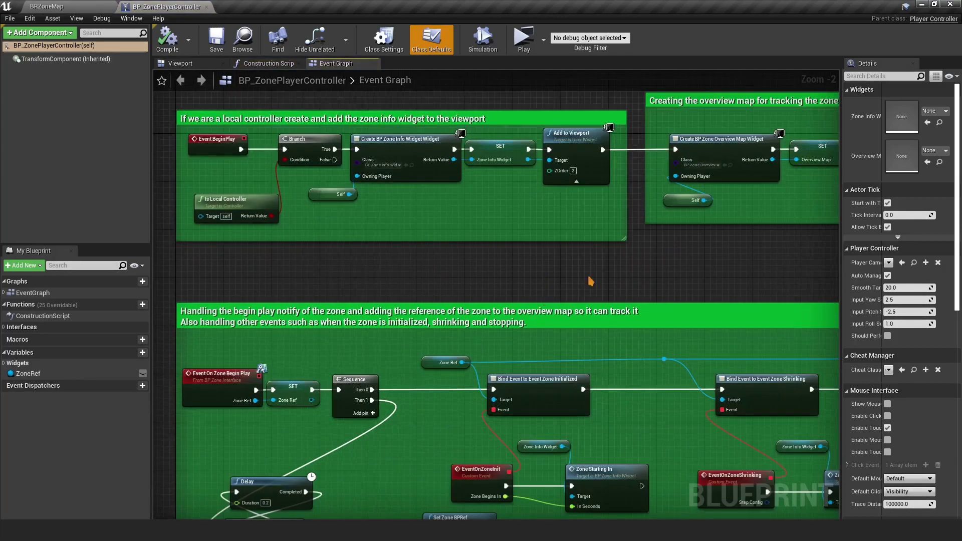
right_click_drag(684, 240, 376, 313)
right_click_drag(269, 288, 611, 297)
scroll(401, 272, "up", 1)
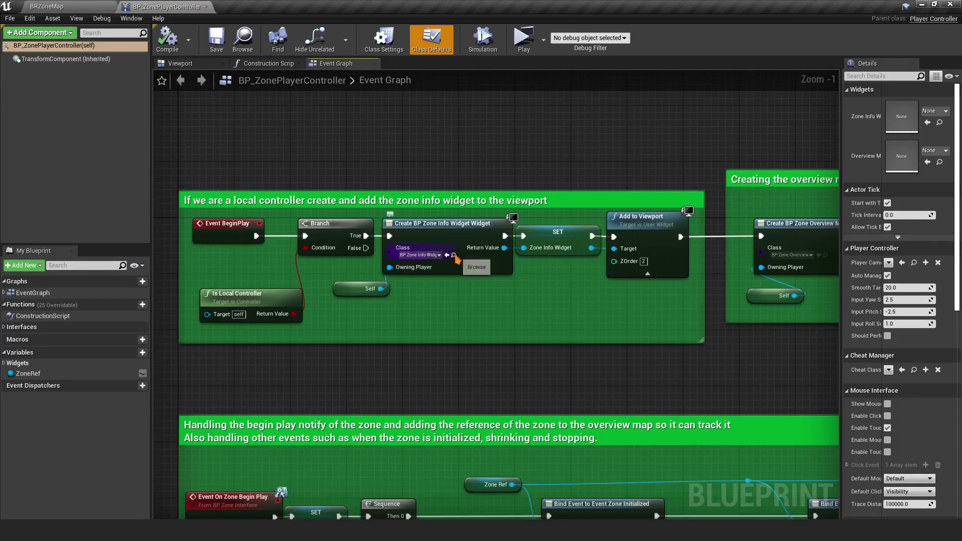
Open BP_ZoneInfoWidget from its create node's class, view its layout in the designer, and close it.
left_click(455, 255)
double_click(694, 95)
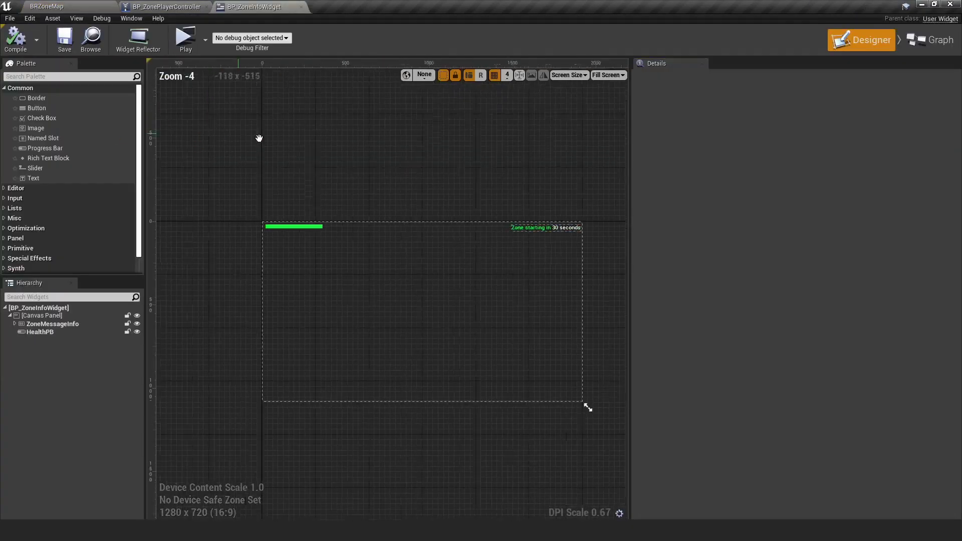
scroll(259, 137, "up", 5)
scroll(457, 285, "down", 3)
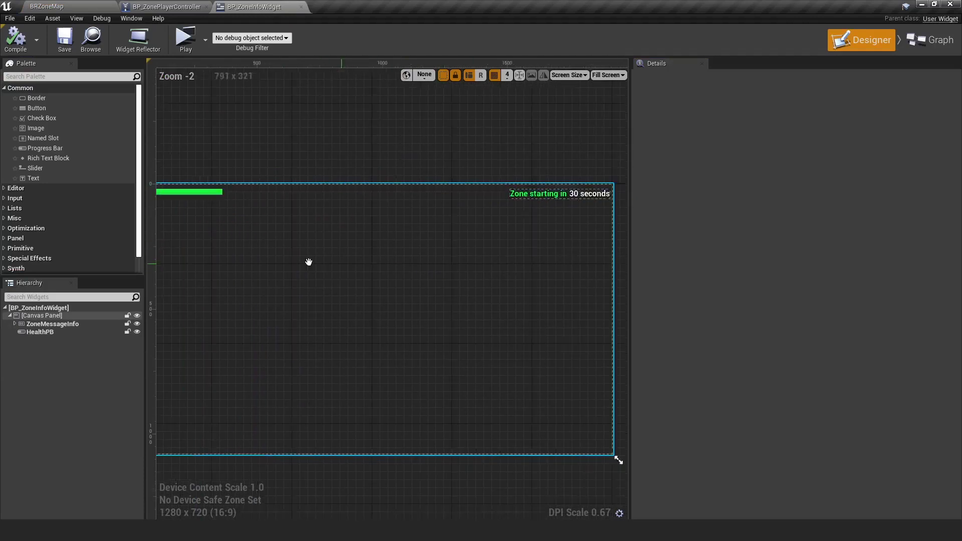
left_click(301, 6)
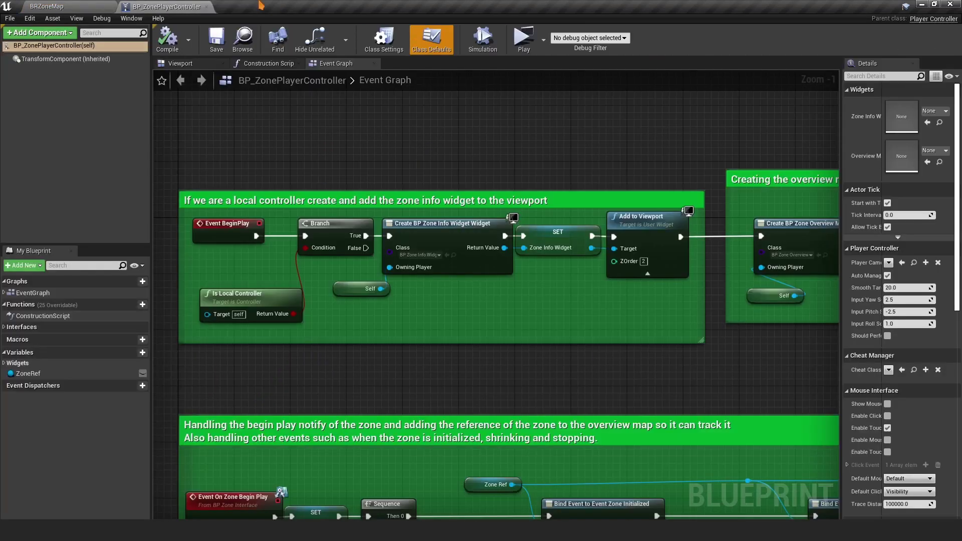
Find the overview map creation section in the player controller graph and open the BP_ZoneOverviewMap widget.
right_click_drag(458, 204, 299, 307)
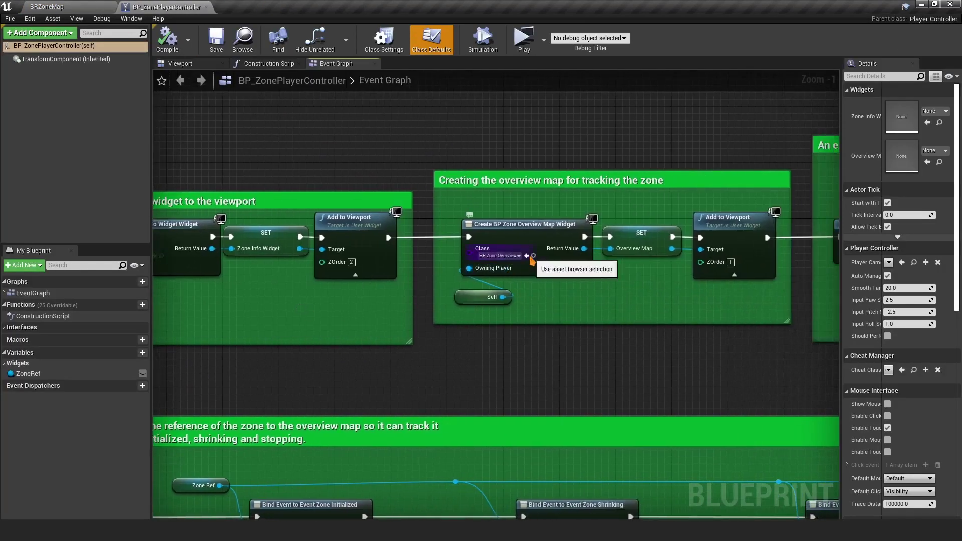
left_click(47, 6)
double_click(723, 117)
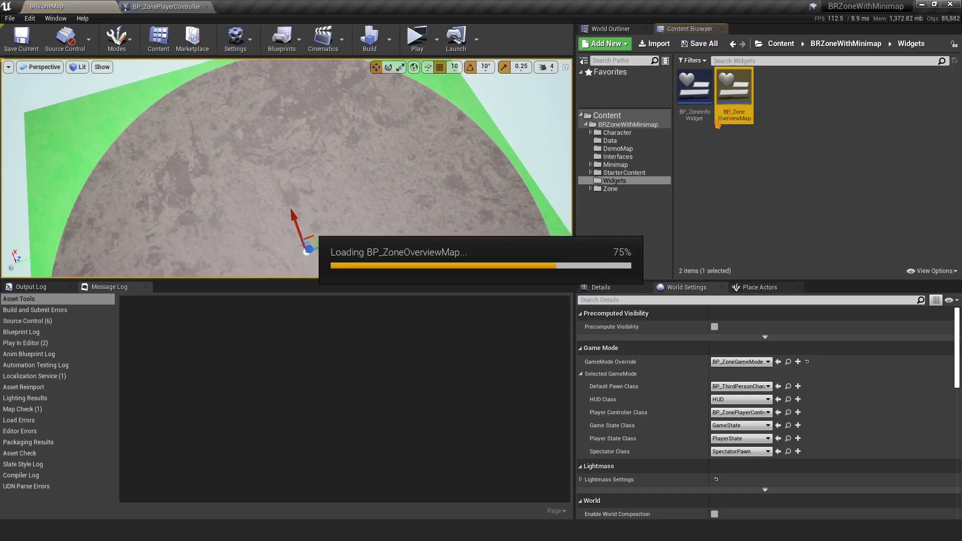
Inspect the settings of the large BP_ZoneTacker and the smaller BP_ZoneTacker_Smaller in the overview map's layout.
left_click(376, 285)
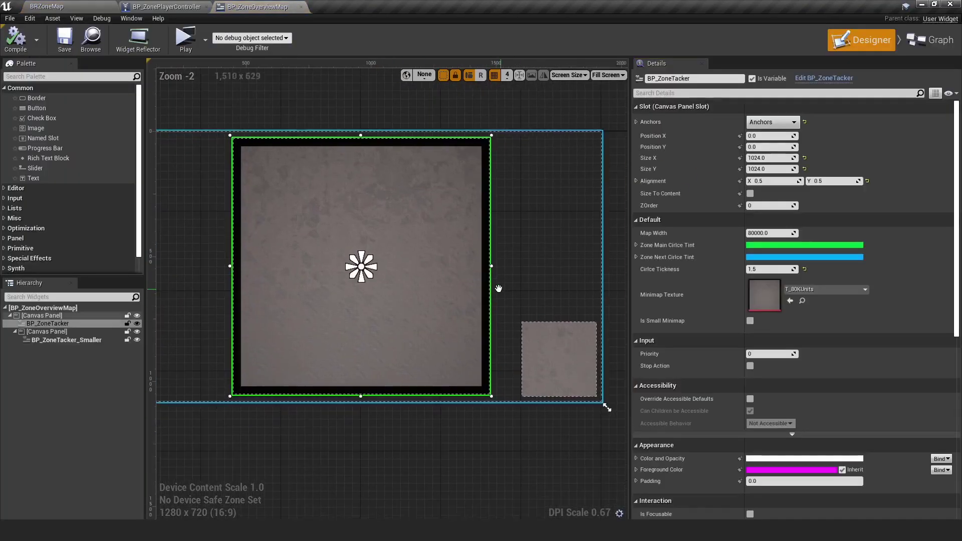
left_click(537, 349)
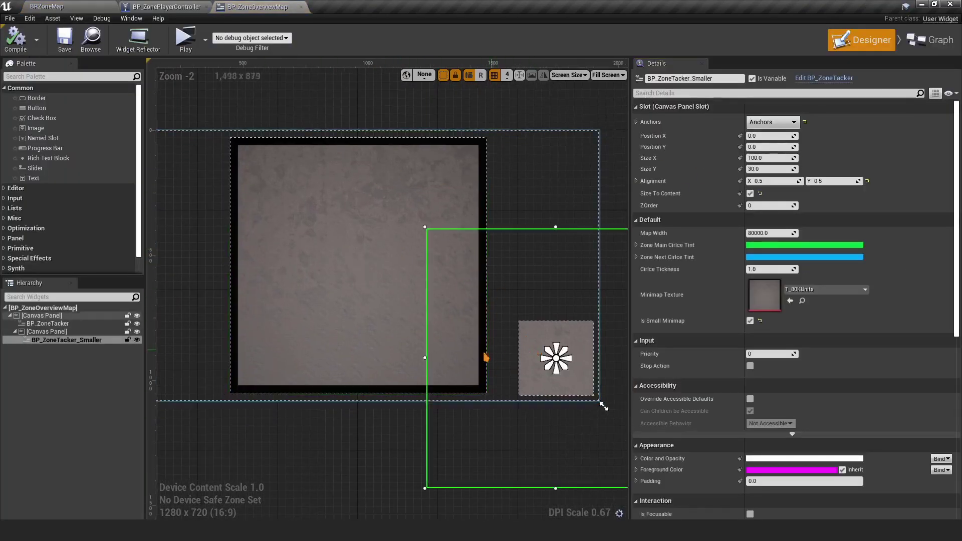
left_click(361, 412)
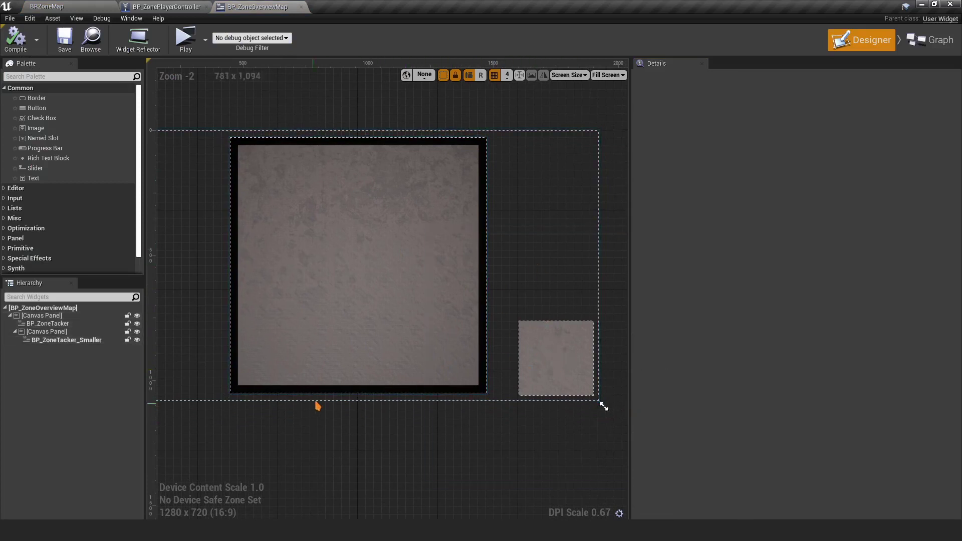
left_click(347, 329)
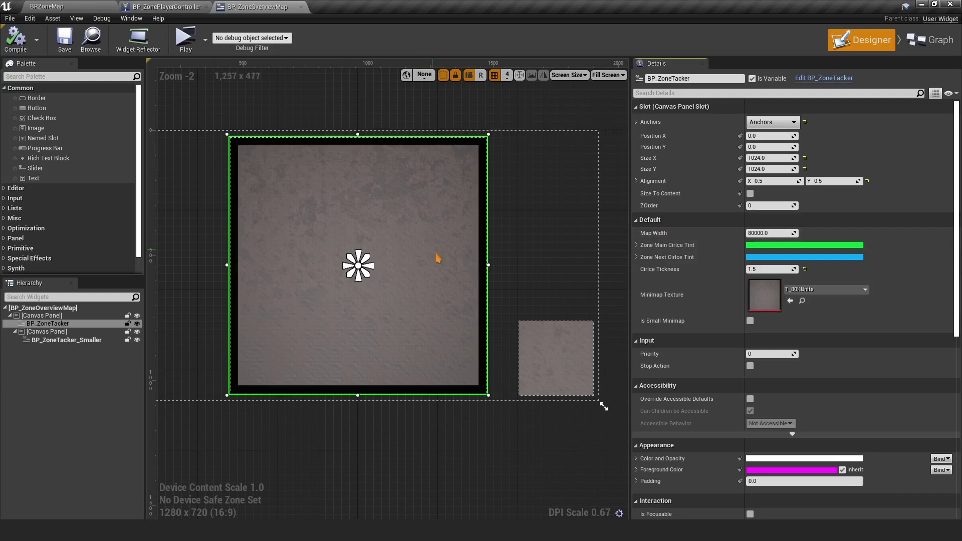
right_click_drag(440, 258, 448, 269)
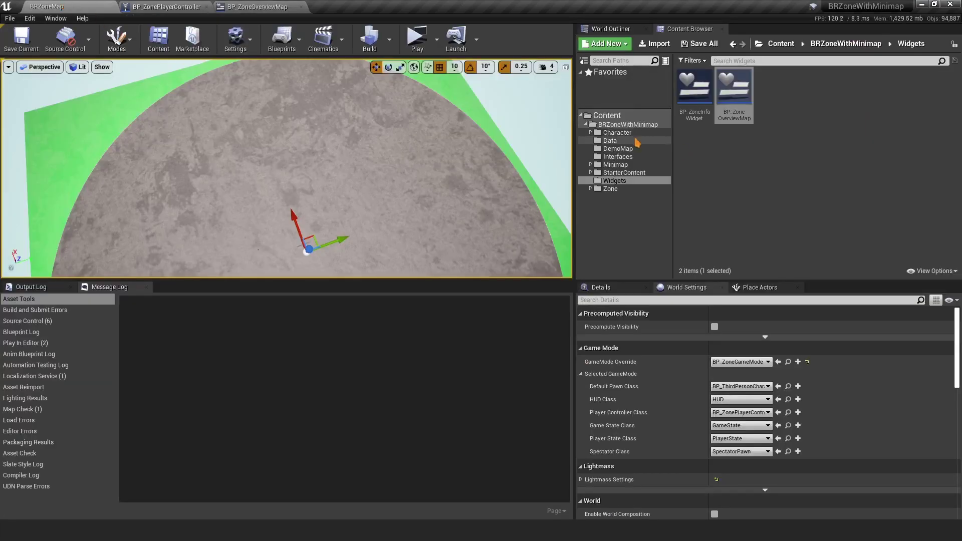
Place the BP_MinimapTextureCapture actor from the Minimap TextureCaptureTool folder into the level.
left_click(621, 165)
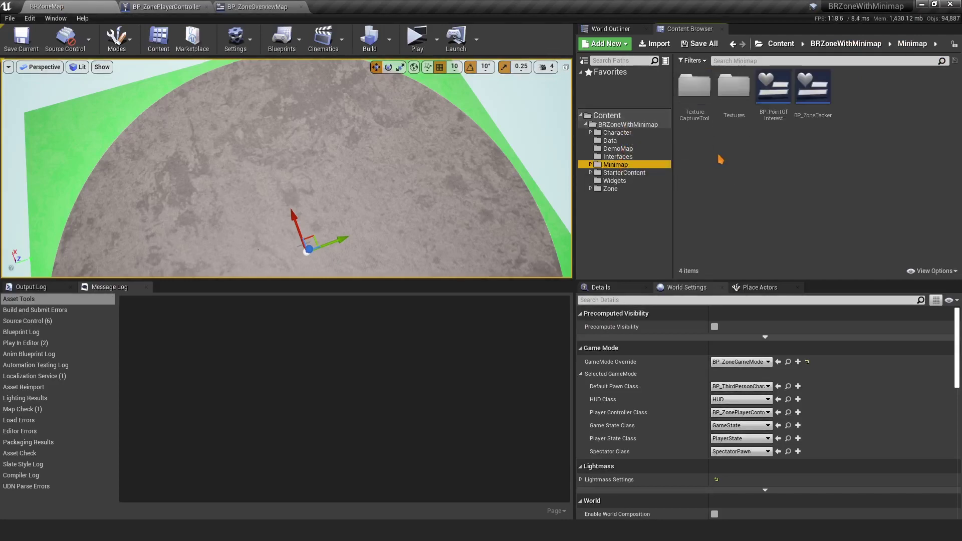
double_click(697, 122)
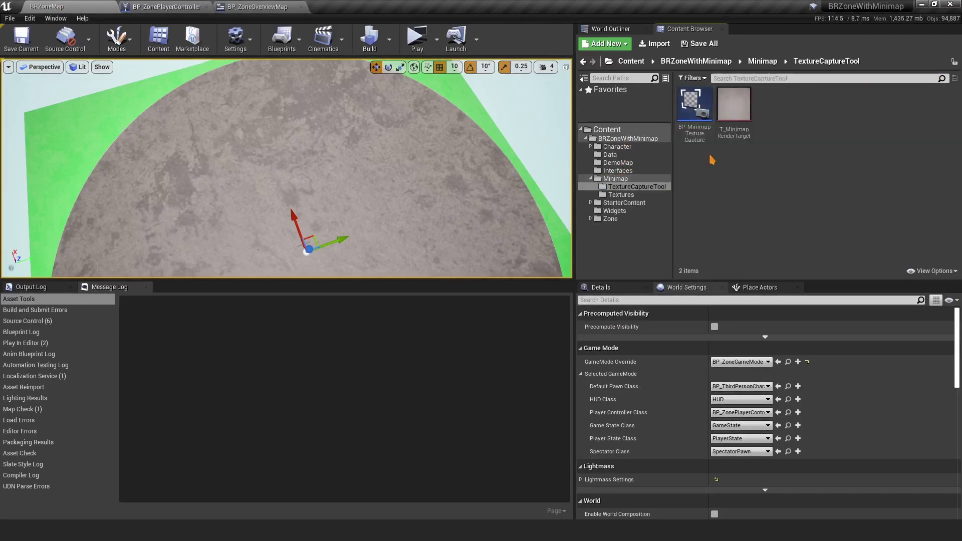
left_click_drag(694, 106, 350, 112)
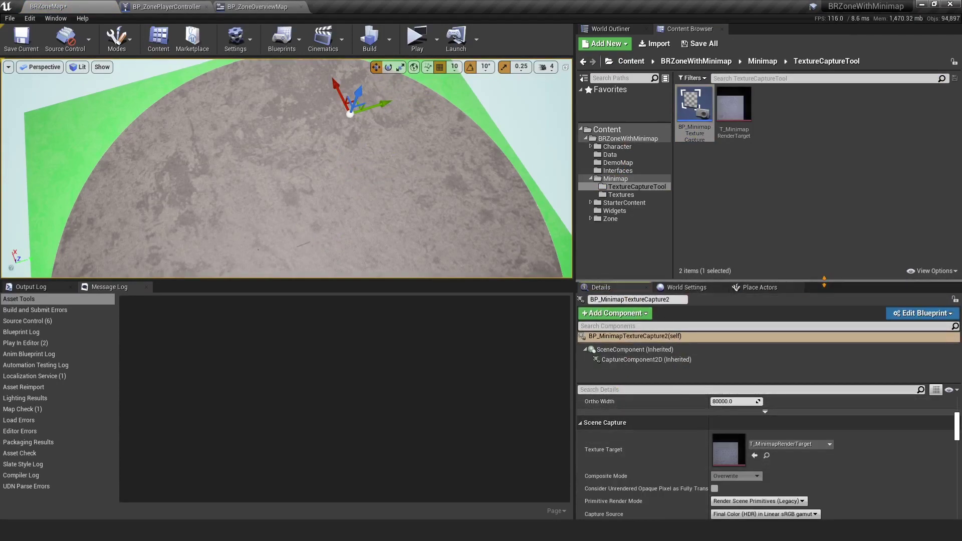
Set the minimap texture capture actor's location to X 0, Y 0 and Z 25000.
left_click_drag(820, 281, 821, 142)
scroll(677, 325, "up", 5)
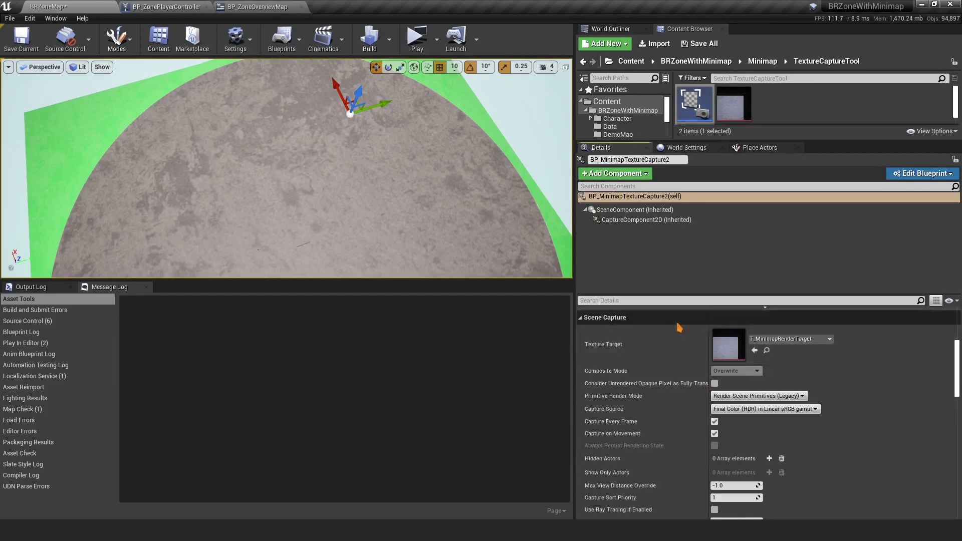
left_click(721, 326)
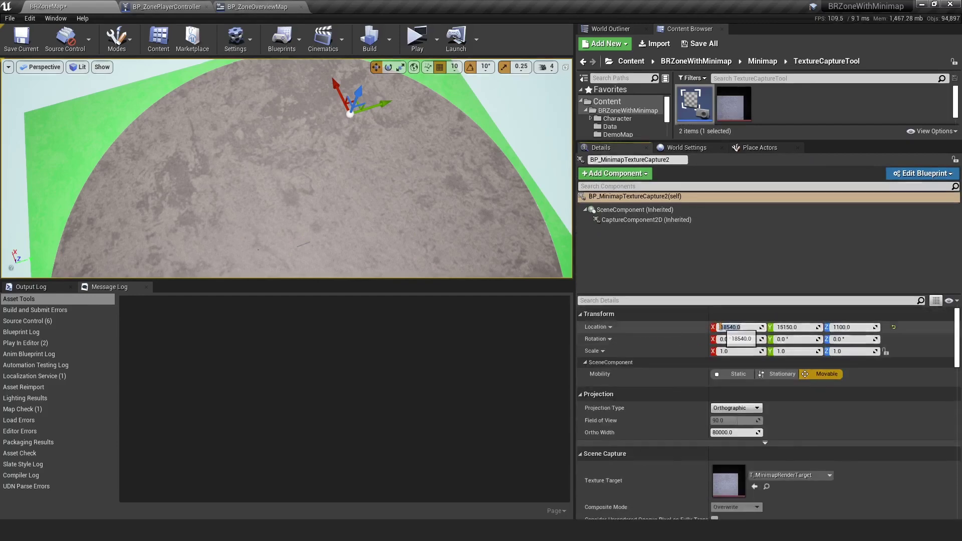
type("0")
key("Return")
left_click(811, 327)
type("0")
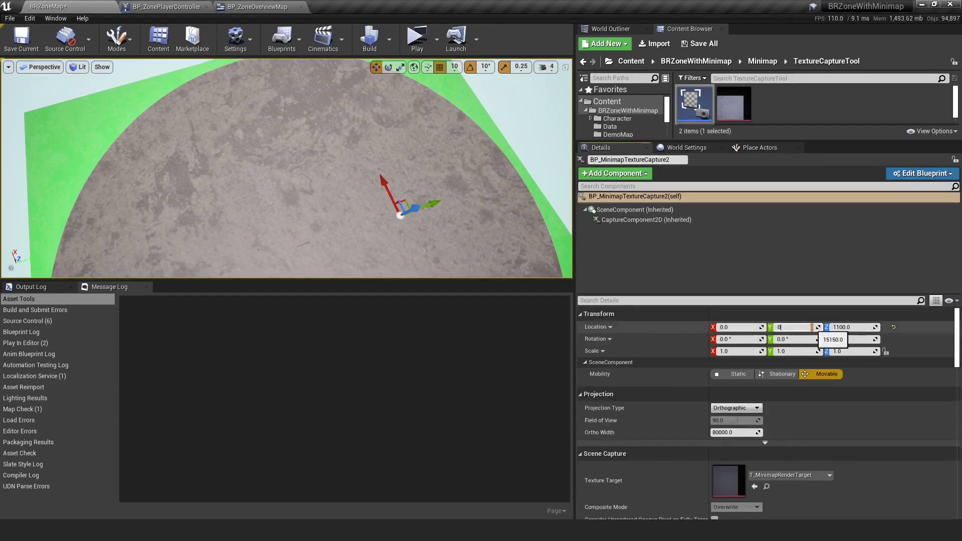
key("Return")
left_click(850, 327)
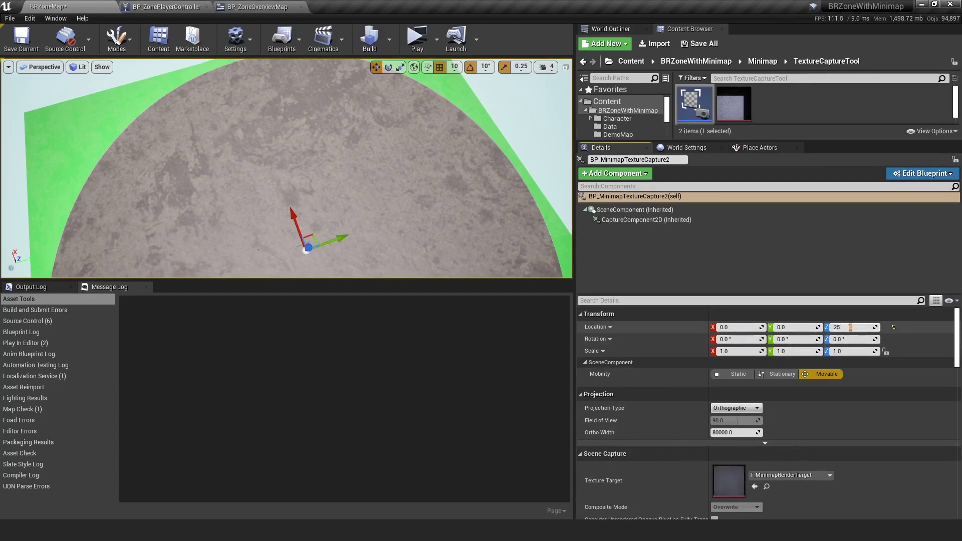
type("25000")
key("Return")
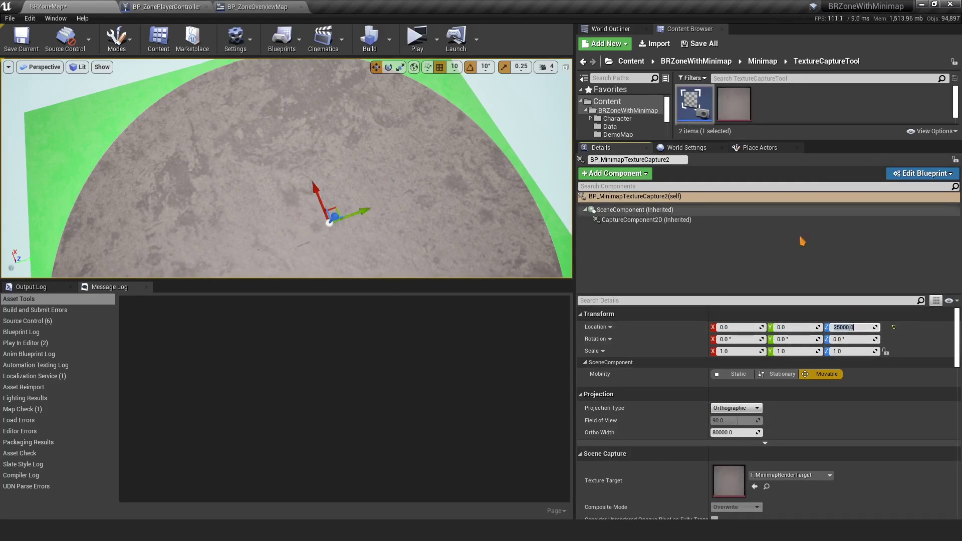
View the captured map in T_MinimapRenderTarget, close the texture, and return to the BRZoneMap level.
left_click_drag(801, 141, 801, 209)
left_click(728, 129)
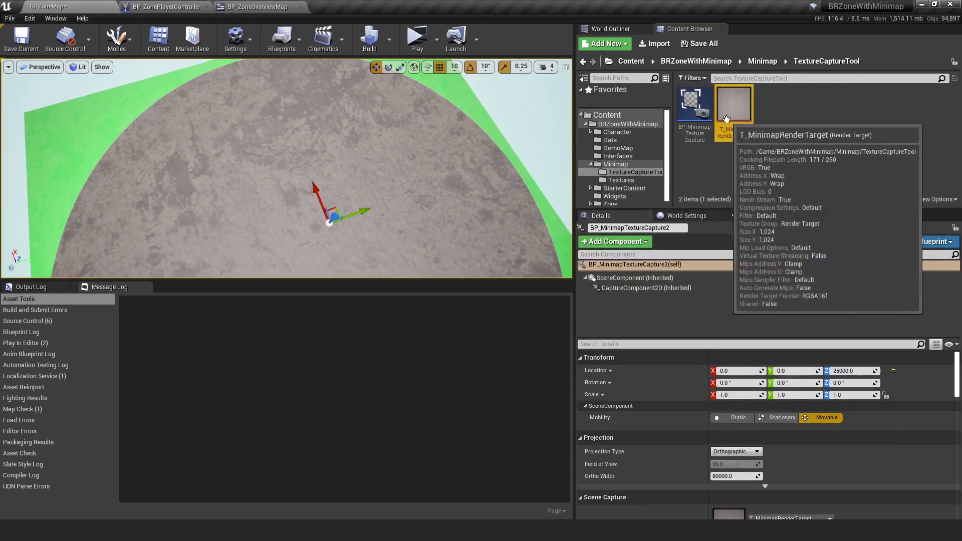
left_click(696, 121)
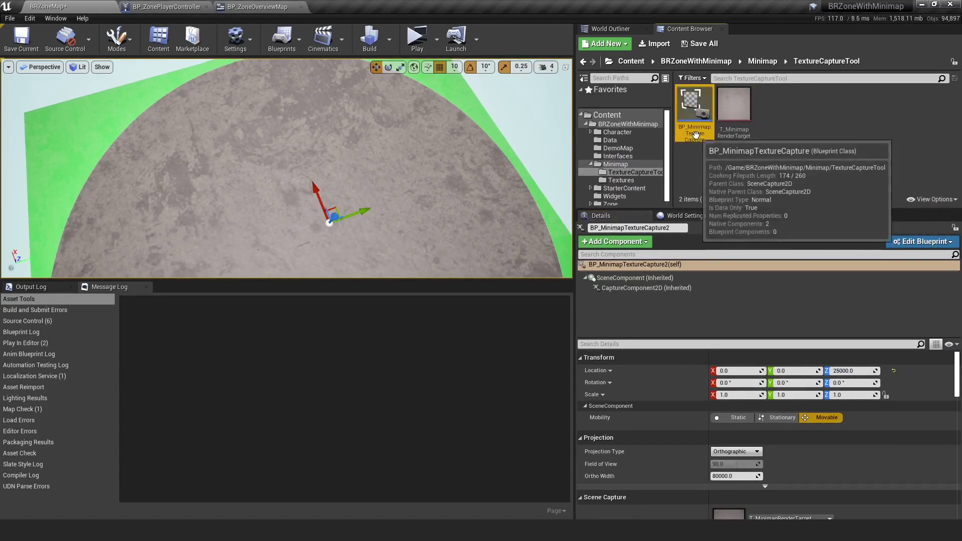
right_click_drag(393, 224, 394, 209)
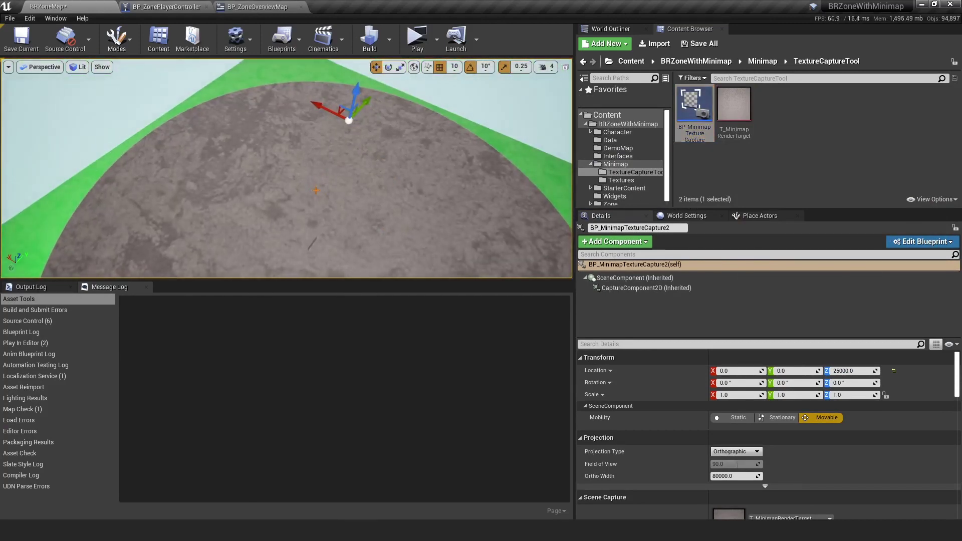
left_click(740, 112)
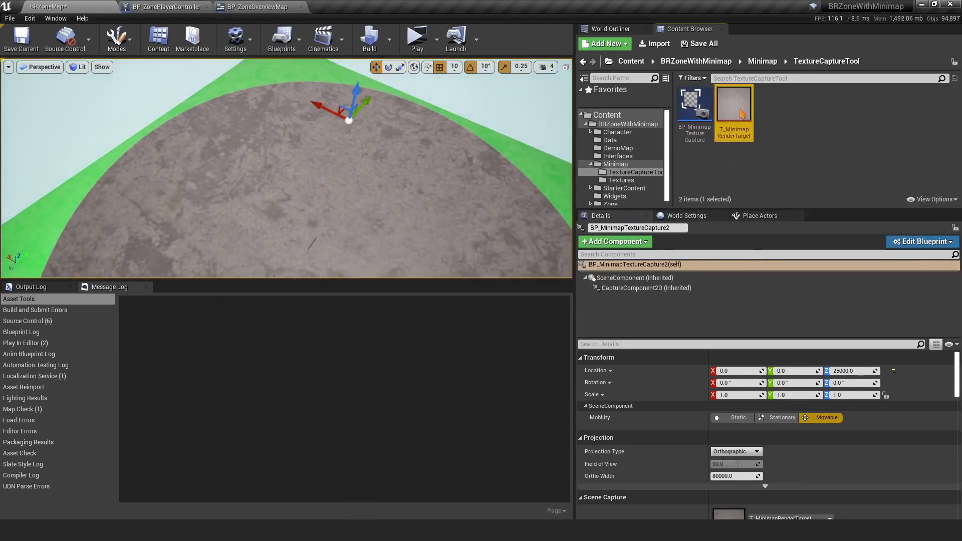
double_click(741, 114)
left_click(362, 8)
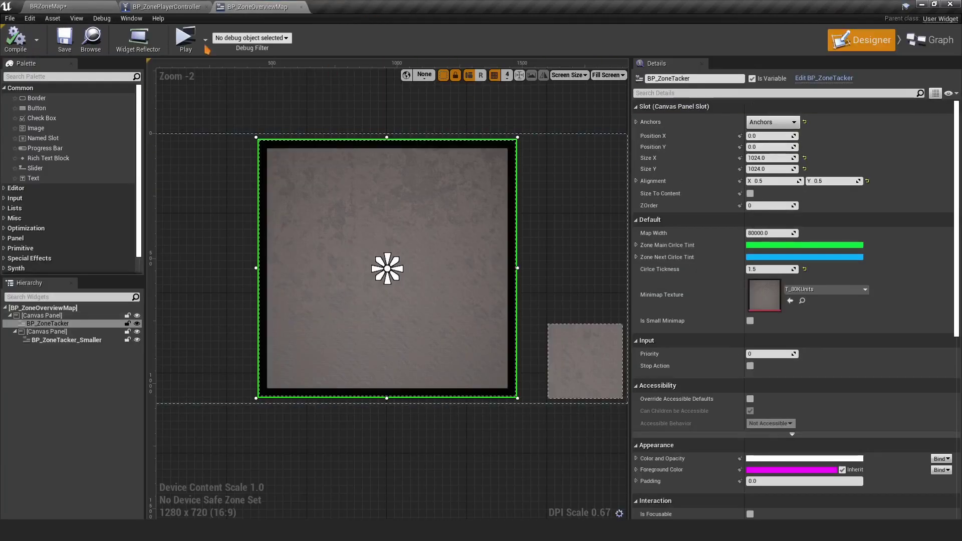
left_click(65, 6)
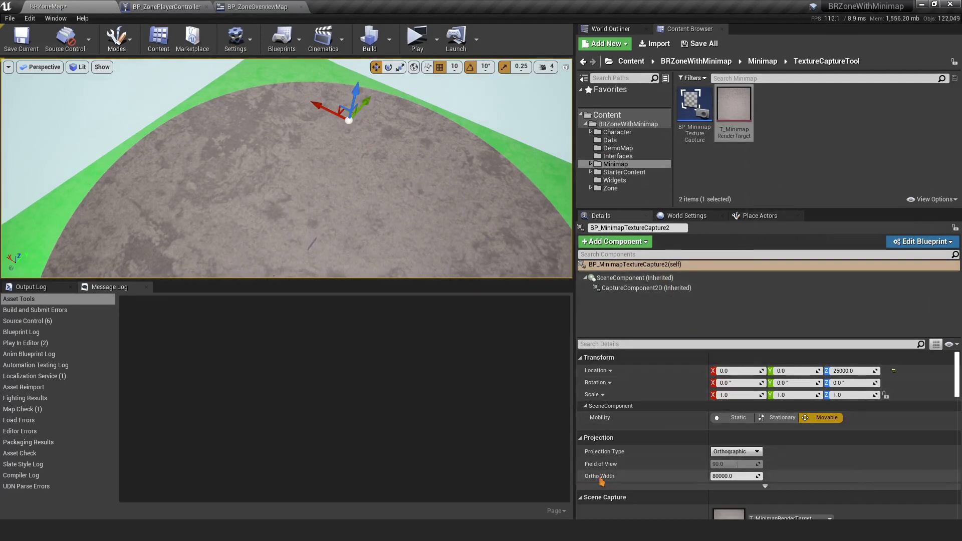
Try an Ortho Width of 150000 on the capture actor, and restore it to 80000.
mouse_move(602, 480)
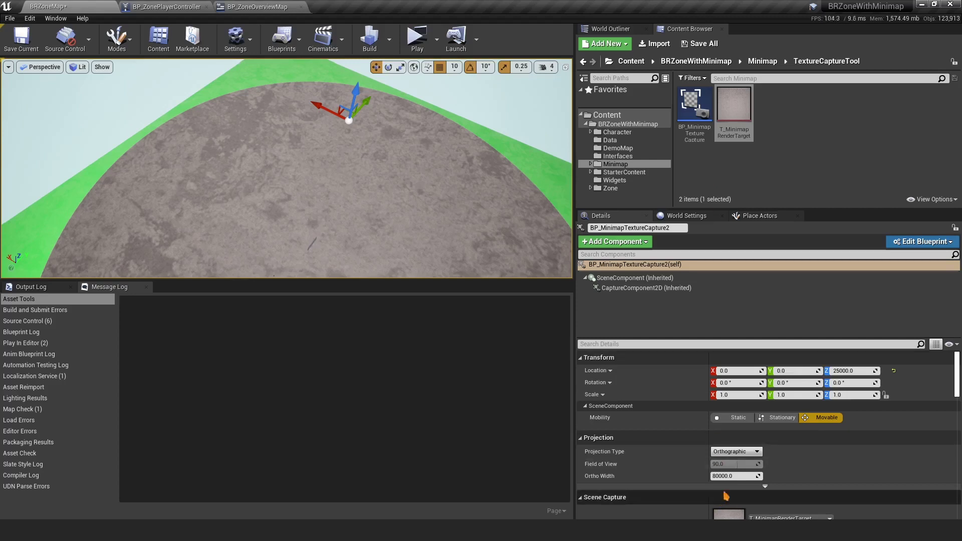
left_click(728, 477)
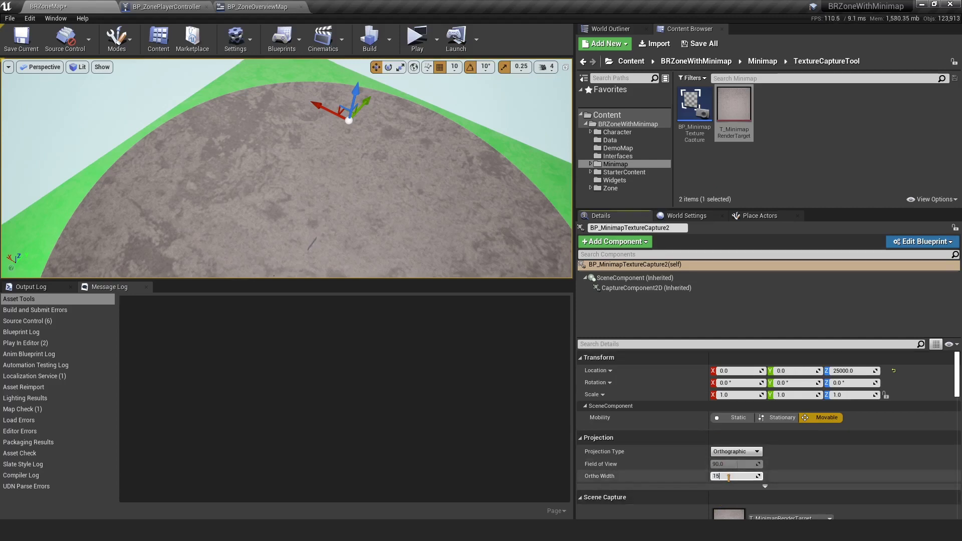
key("Return")
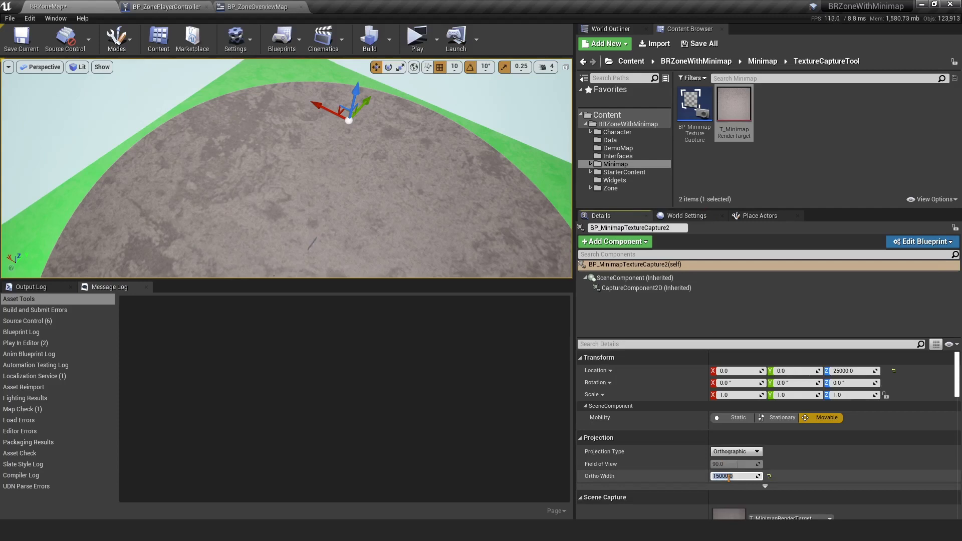
type("0")
key("Return")
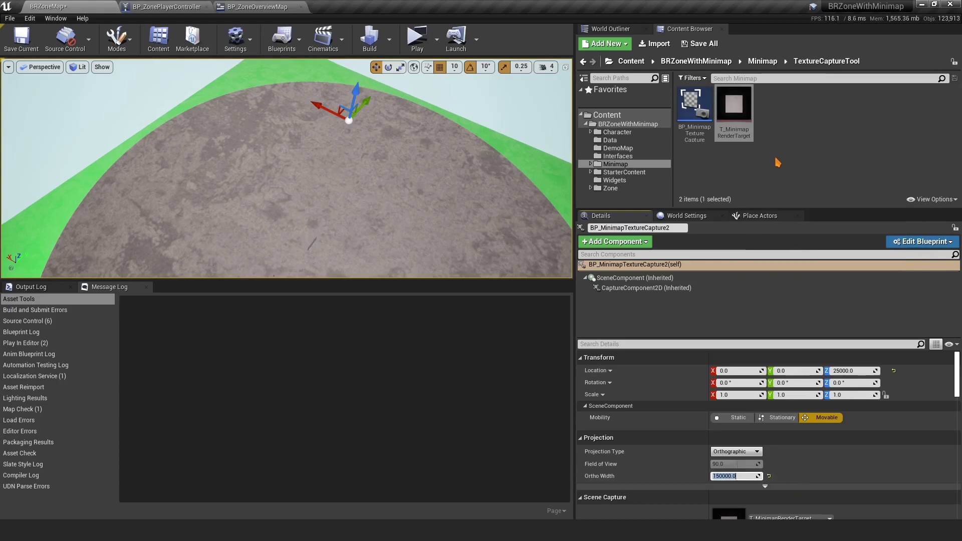
type("80000")
key("Return")
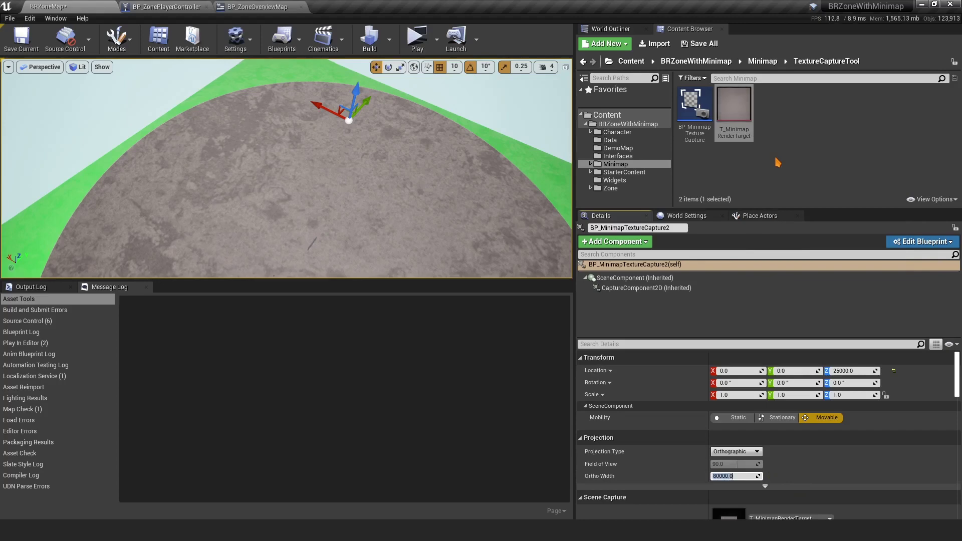
Check T_MinimapRenderTarget in the texture editor, close it, and create a static texture from the render target.
double_click(751, 107)
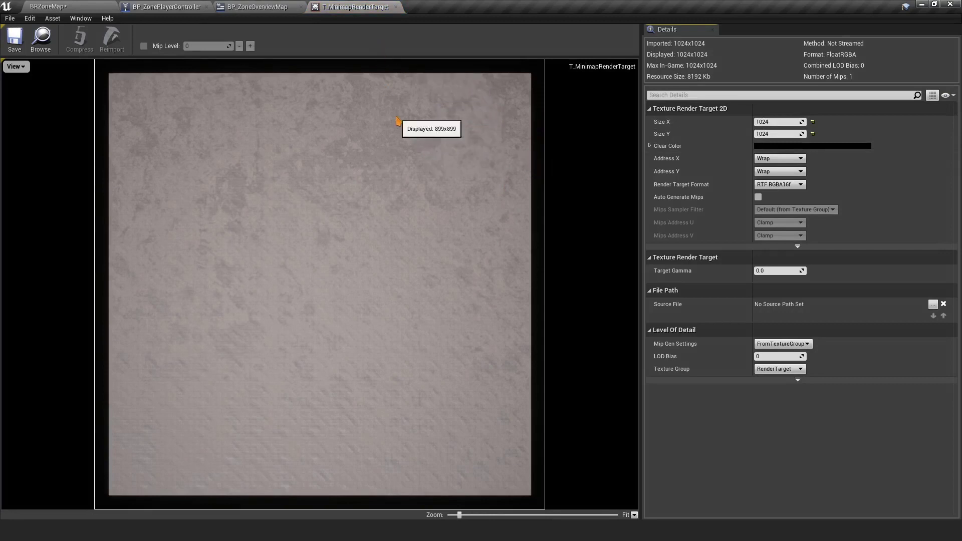
left_click(395, 6)
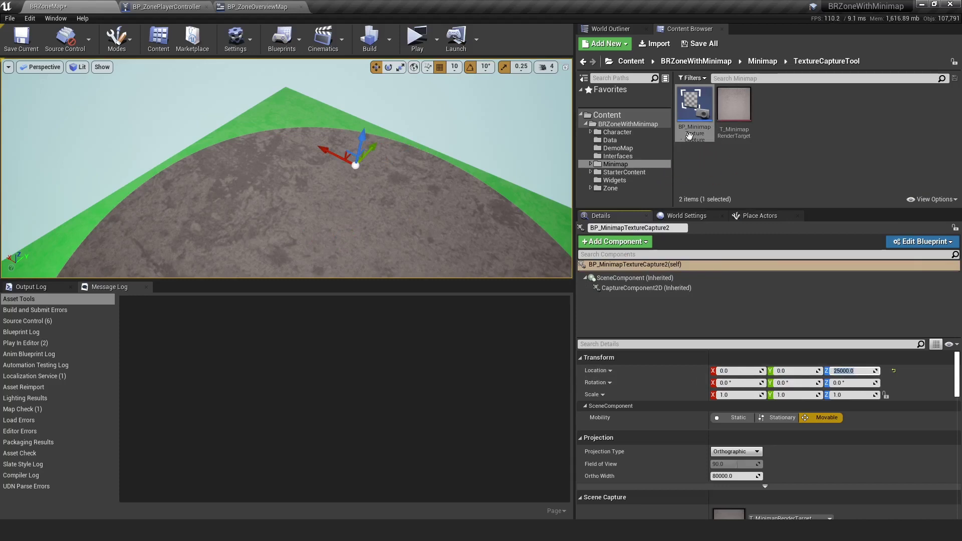
mouse_move(745, 132)
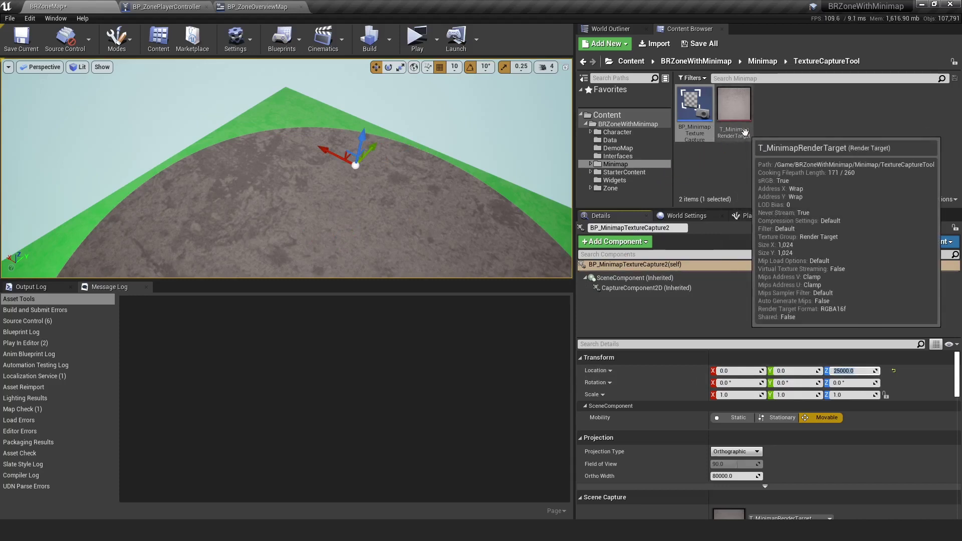
left_click(729, 118)
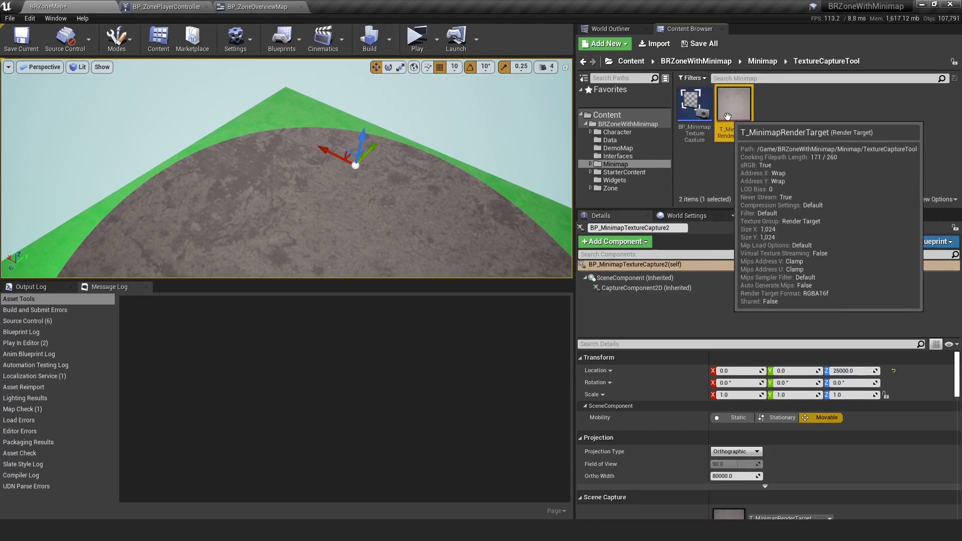
right_click(727, 116)
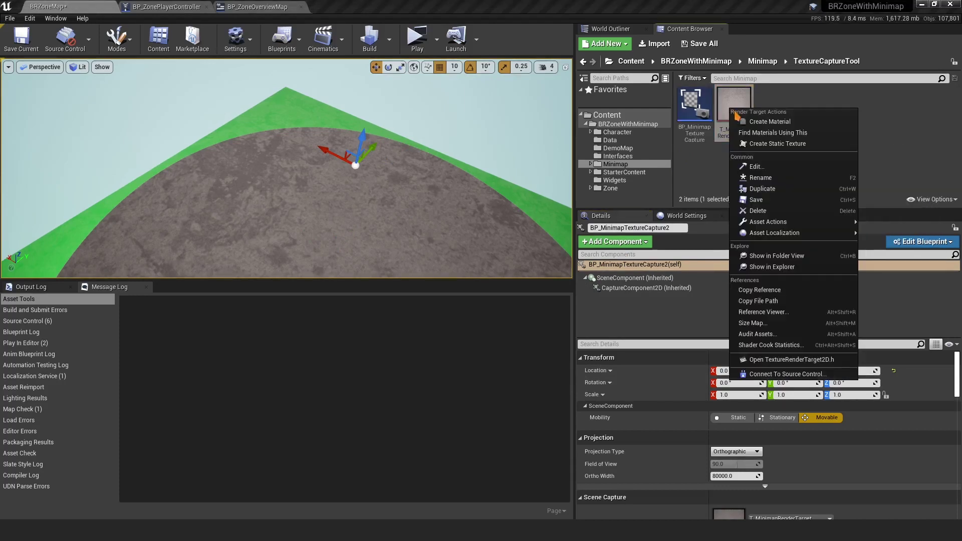
left_click(766, 150)
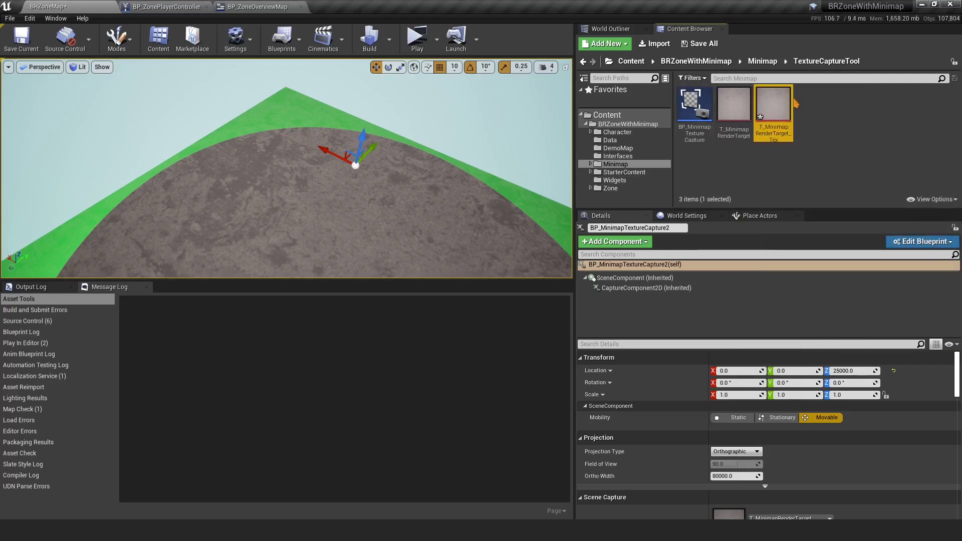
Delete the minimap texture capture actor from the level and remove the T_MinimapRenderTarget_Tex static texture.
left_click_drag(360, 146, 367, 119)
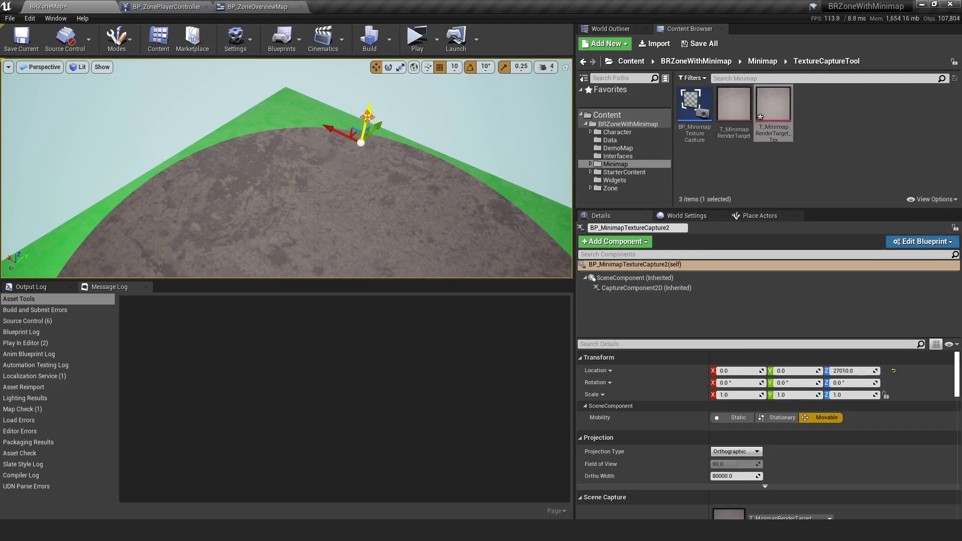
key("Delete")
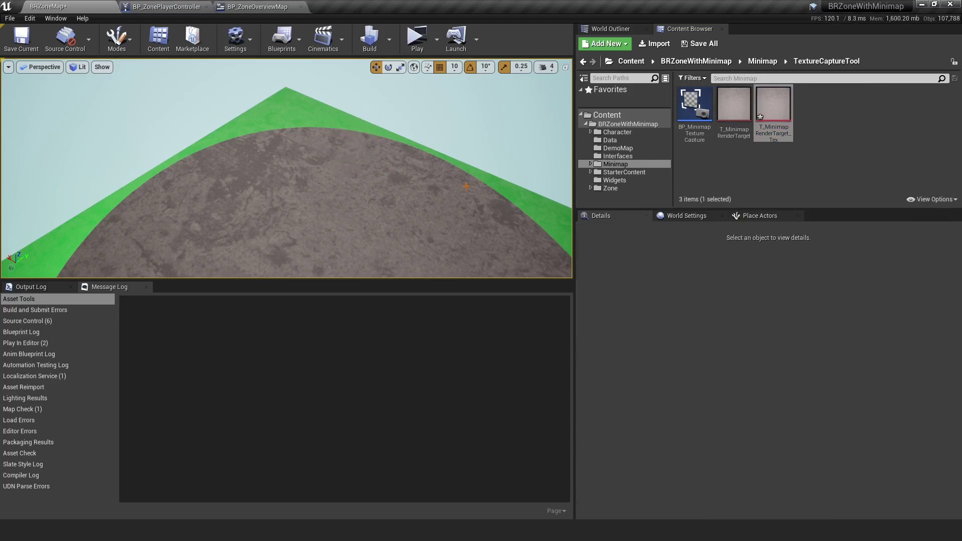
left_click(772, 128)
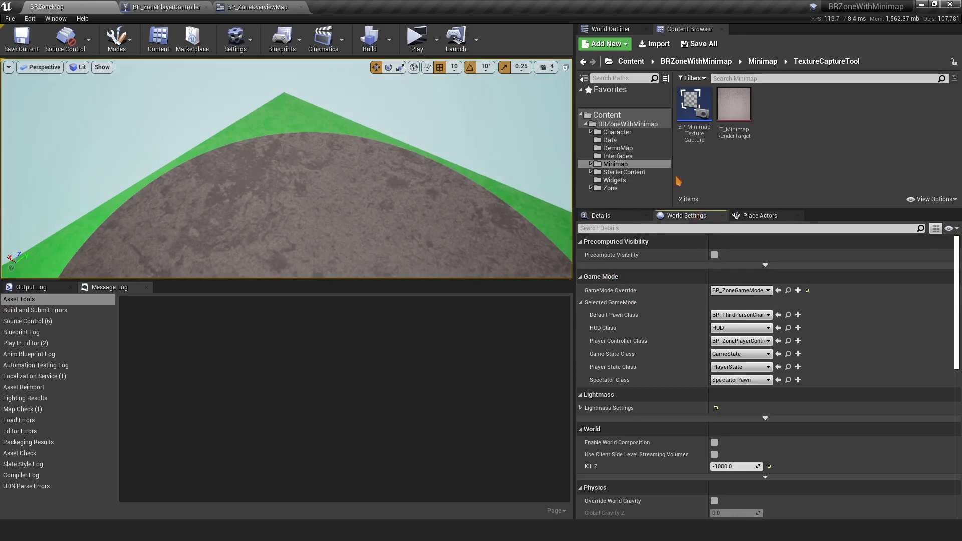
Locate the game mode's default pawn class asset, and open BP_ZoneInterface from the Interfaces folder to view its functions.
left_click(789, 315)
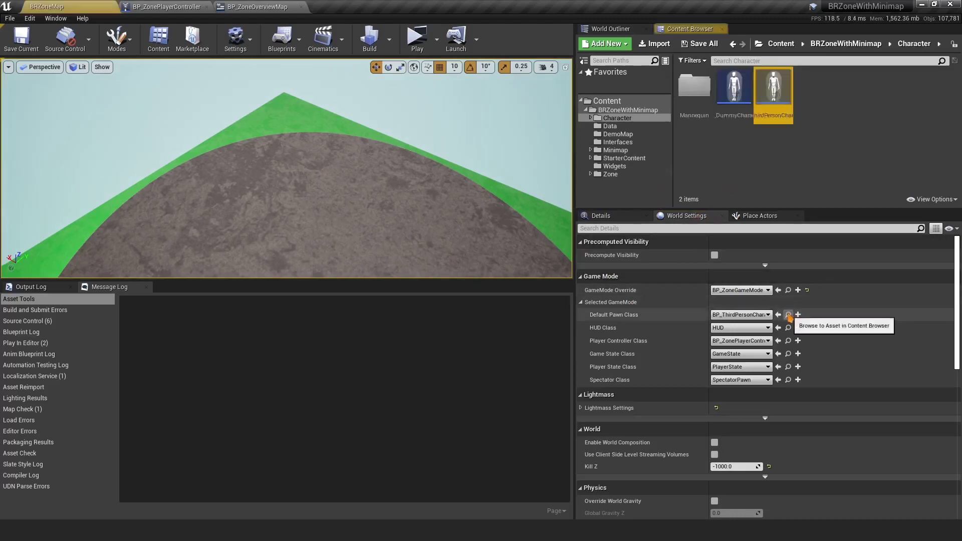
left_click(643, 142)
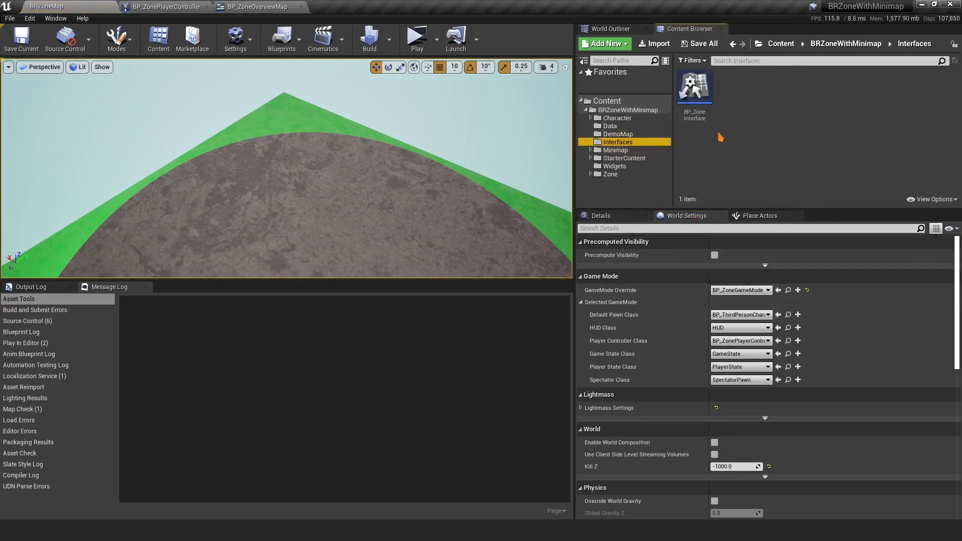
double_click(695, 88)
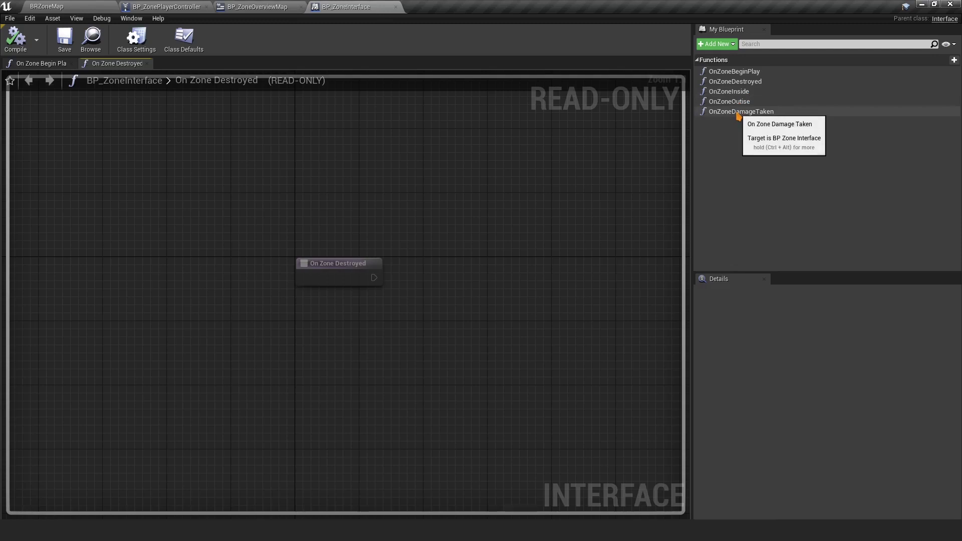
Check the implemented interfaces in BP_ZonePlayerController's class settings.
left_click(170, 7)
left_click(383, 39)
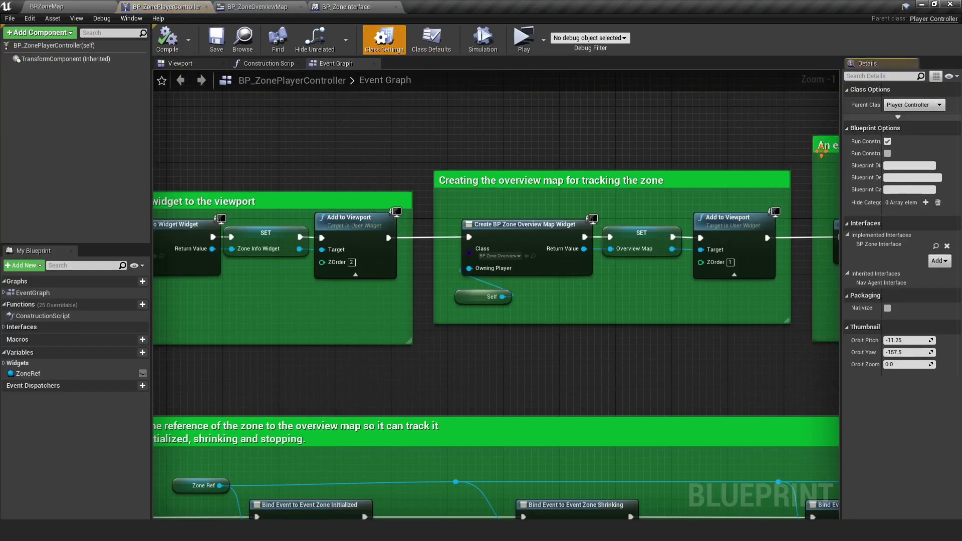
left_click_drag(843, 158, 523, 159)
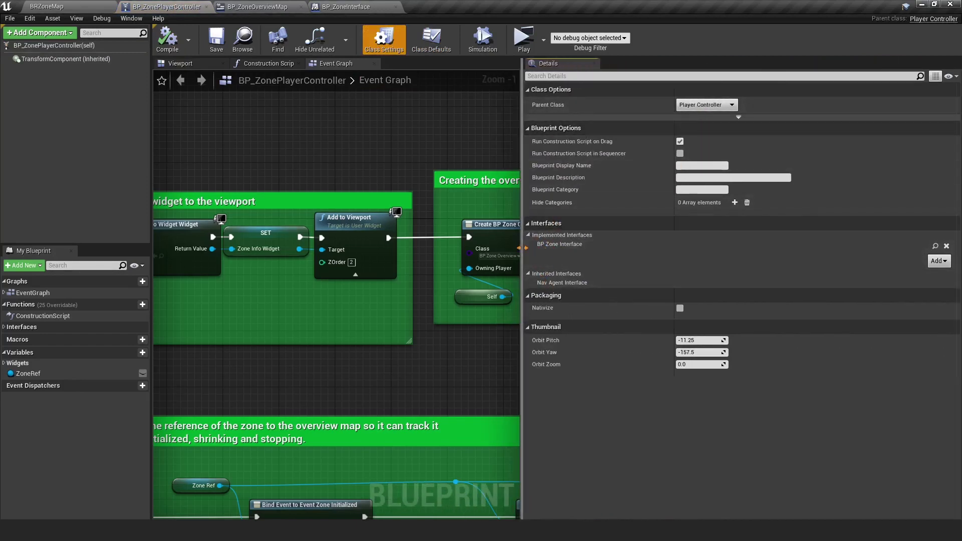
left_click_drag(521, 254, 684, 261)
Find the zone begin play notify section in the player controller's event graph and examine its starting nodes.
scroll(437, 298, "down", 4)
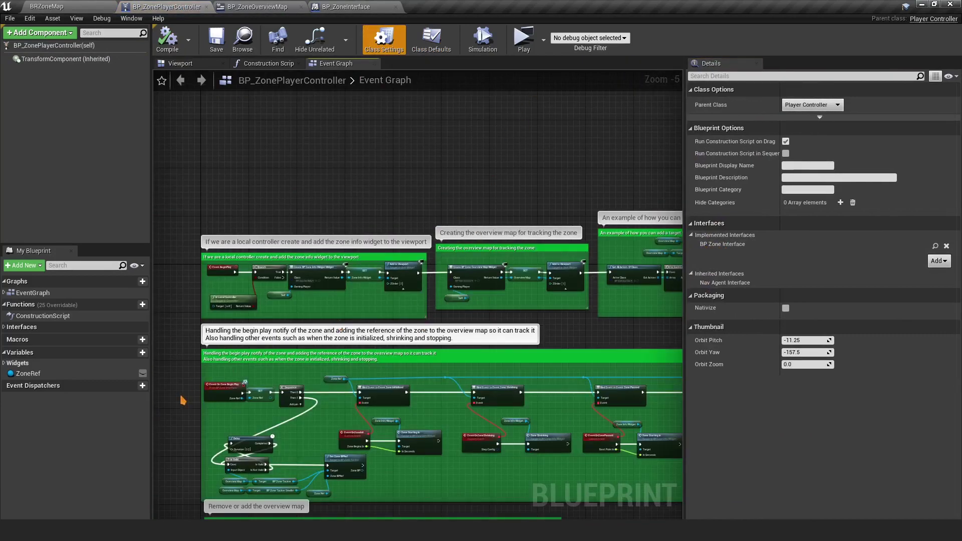
right_click_drag(182, 397, 342, 235)
scroll(369, 233, "up", 5)
left_click_drag(361, 188, 373, 304)
left_click(373, 304)
left_click_drag(364, 188, 407, 299)
left_click(407, 299)
Examine the event bindings for zone initialized, shrinking and paused and their linked zone info widget calls.
scroll(586, 330, "down", 2)
right_click_drag(586, 331, 422, 289)
right_click_drag(599, 259, 453, 267)
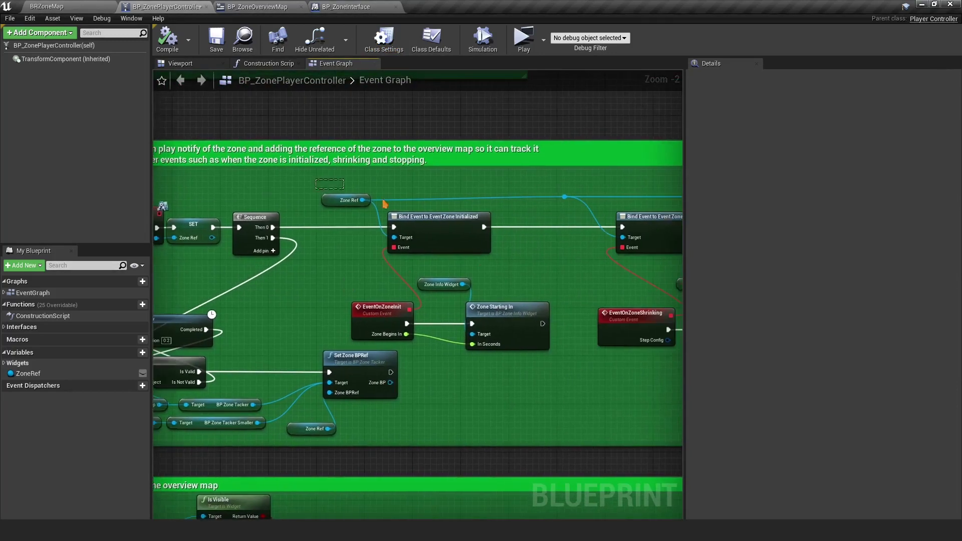
left_click_drag(383, 201, 603, 283)
right_click_drag(603, 283, 554, 279)
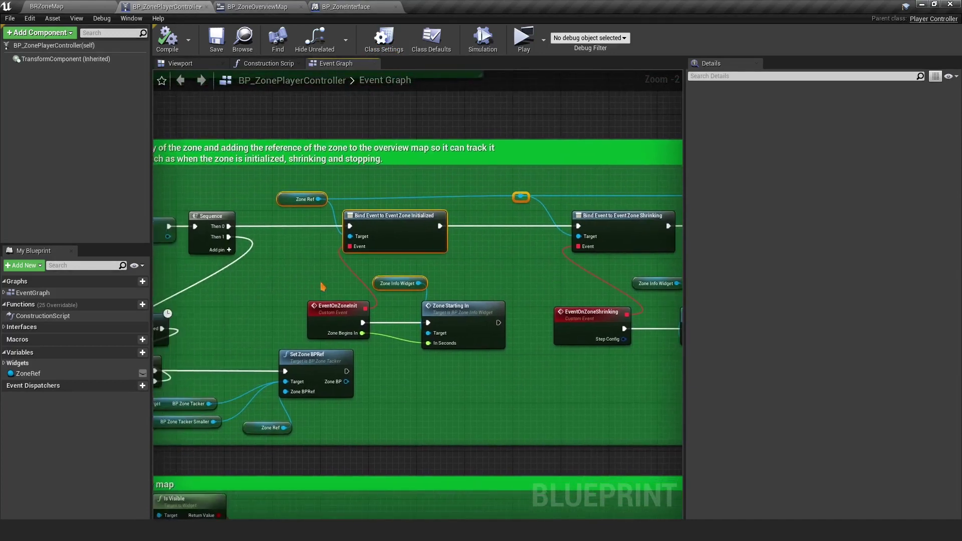
left_click_drag(263, 319, 286, 328)
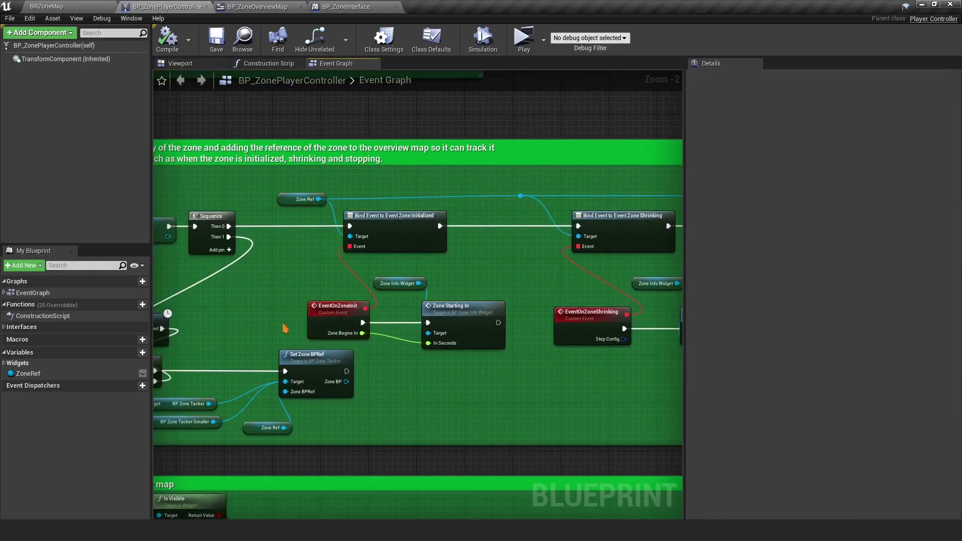
right_click_drag(591, 365, 308, 367)
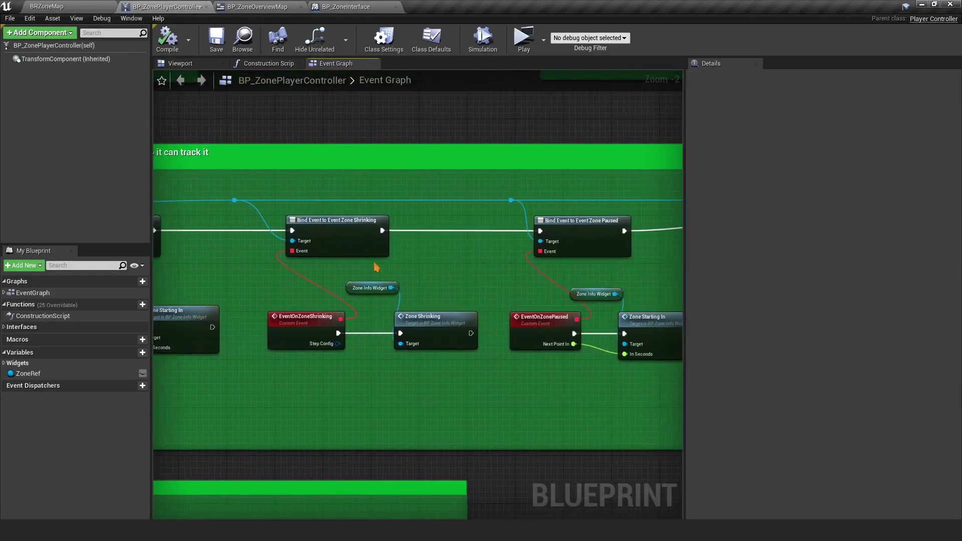
Examine the zone paused and zone ended event bindings and their linked zone info widget calls.
left_click_drag(382, 273, 465, 330)
left_click(521, 304)
right_click_drag(524, 303, 301, 315)
left_click_drag(490, 384, 461, 262)
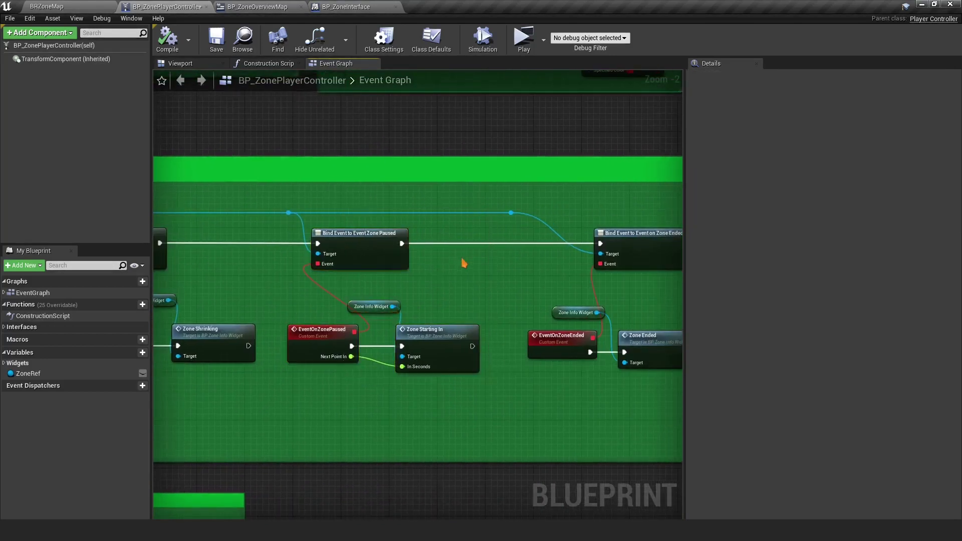
right_click_drag(461, 262, 408, 301)
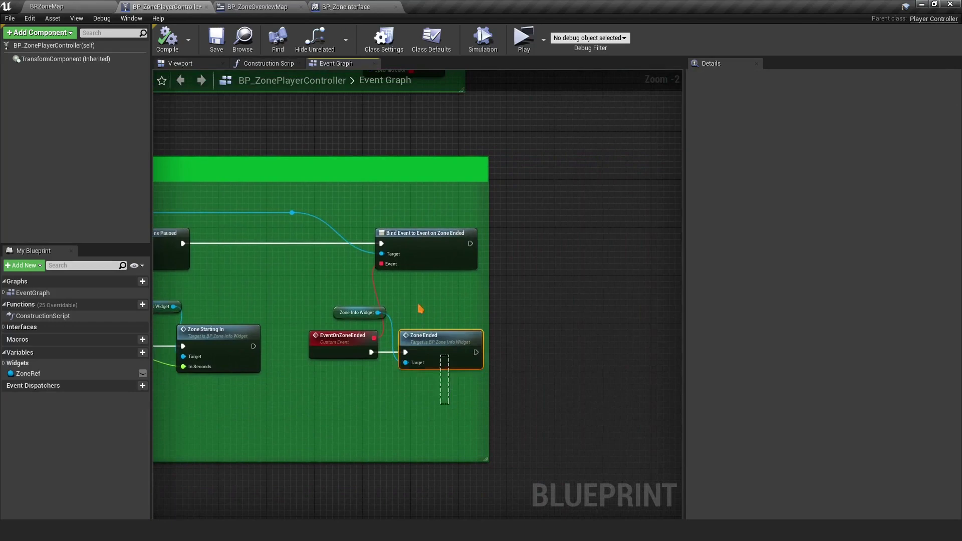
left_click_drag(420, 309, 356, 209)
left_click(348, 211)
right_click_drag(334, 216, 548, 212)
Review the beginning of the zone begin play notify section, from the interface event to the Zone Ref node.
scroll(328, 235, "down", 2)
right_click_drag(332, 290, 569, 189)
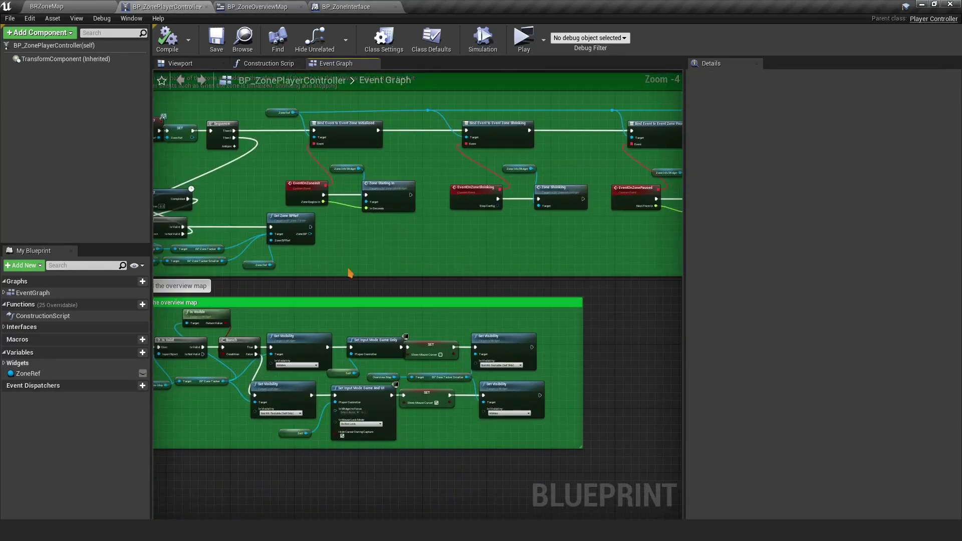
right_click_drag(292, 277, 496, 257)
scroll(332, 317, "up", 3)
scroll(332, 317, "down", 3)
right_click_drag(537, 224, 424, 352)
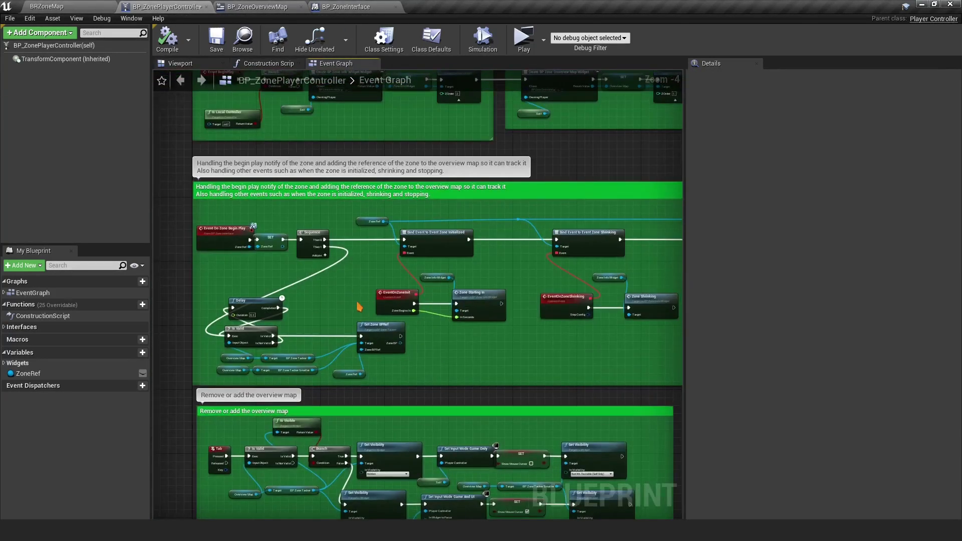
scroll(292, 277, "up", 2)
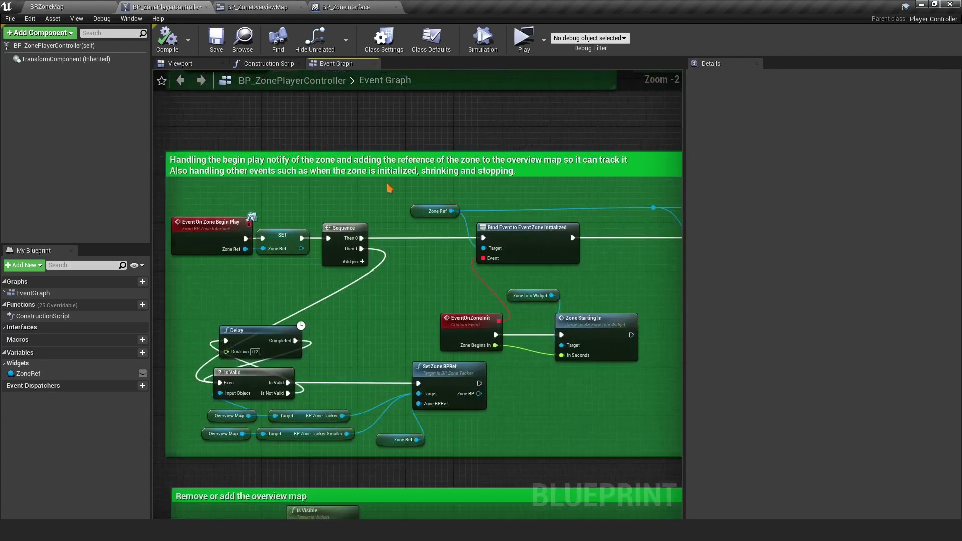
left_click_drag(431, 211, 432, 205)
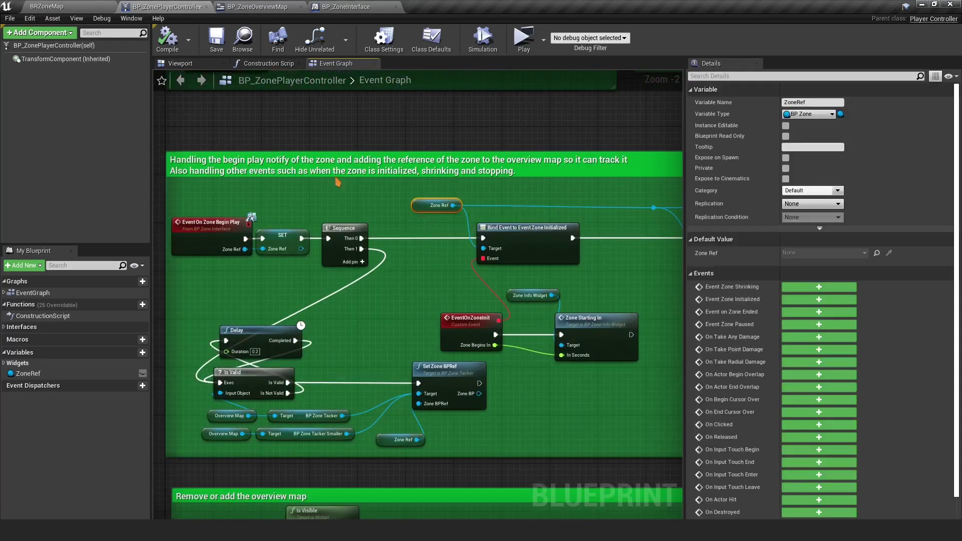
Open BP_ThirdPersonCharacter from the Character folder and check its implemented interfaces in the class settings.
left_click(351, 7)
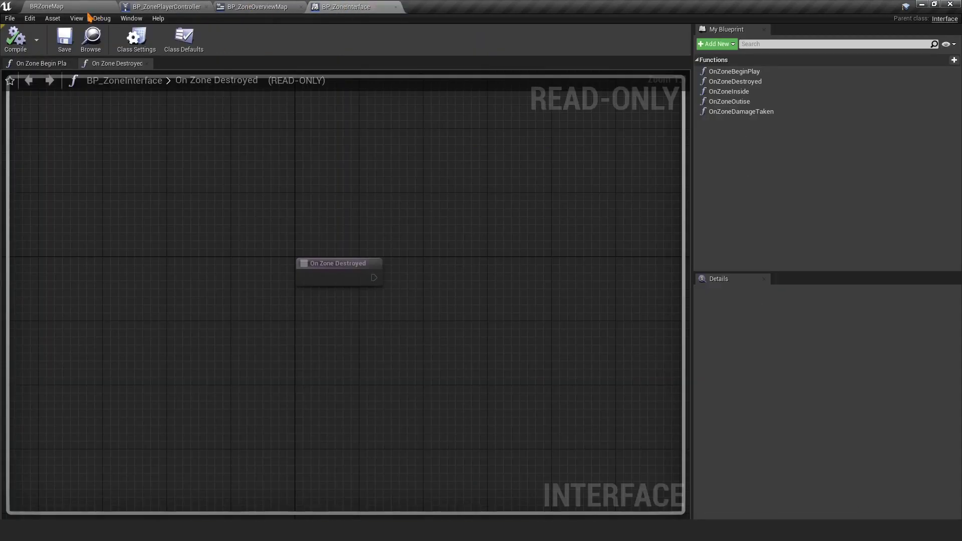
left_click(50, 6)
left_click(788, 315)
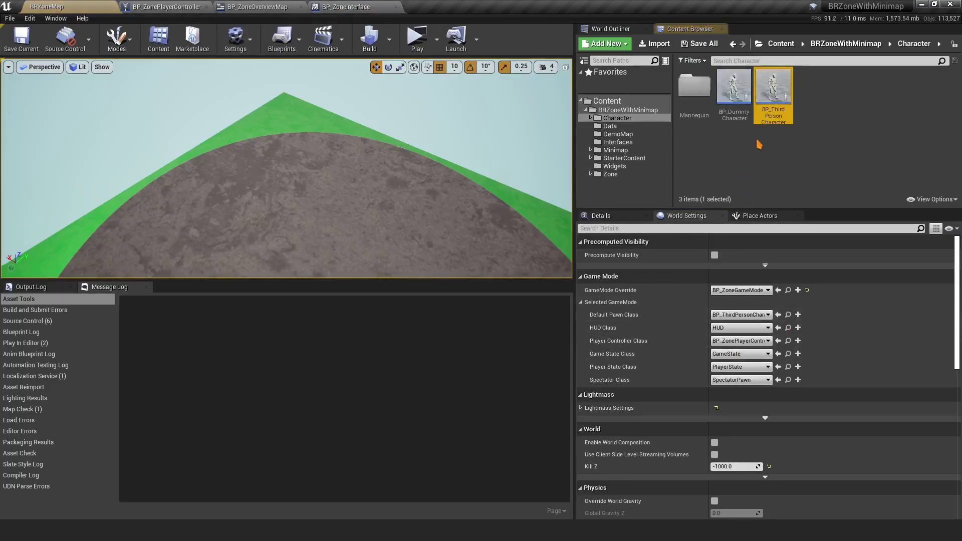
double_click(785, 116)
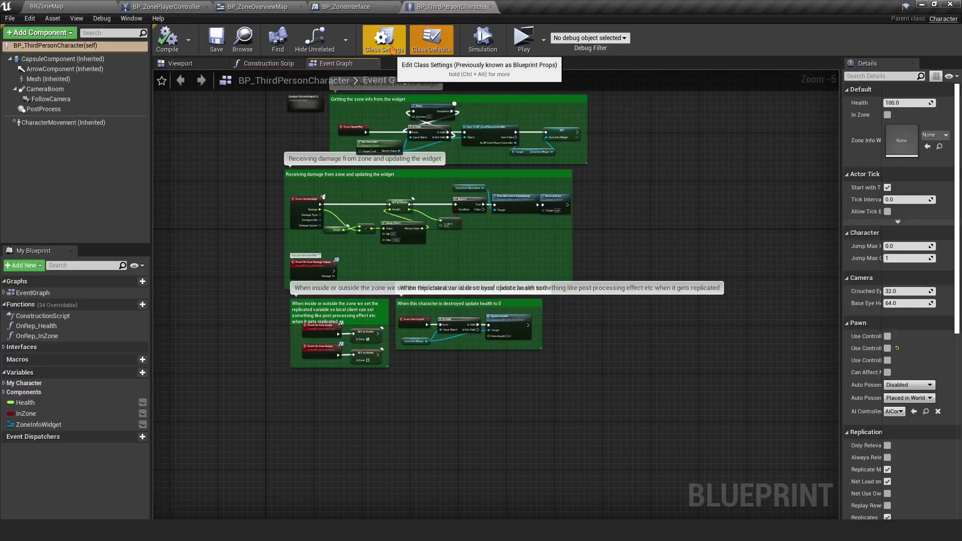
left_click(392, 49)
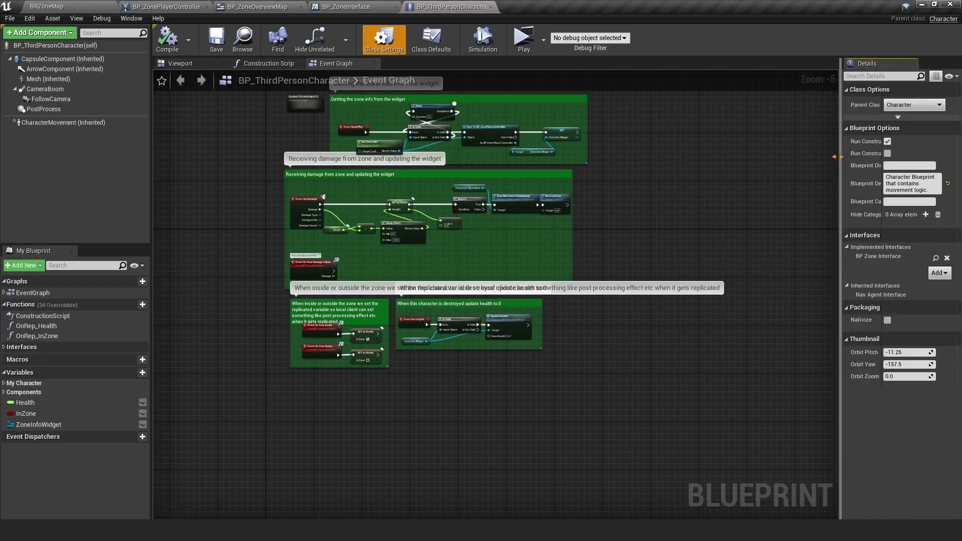
left_click_drag(842, 150, 617, 150)
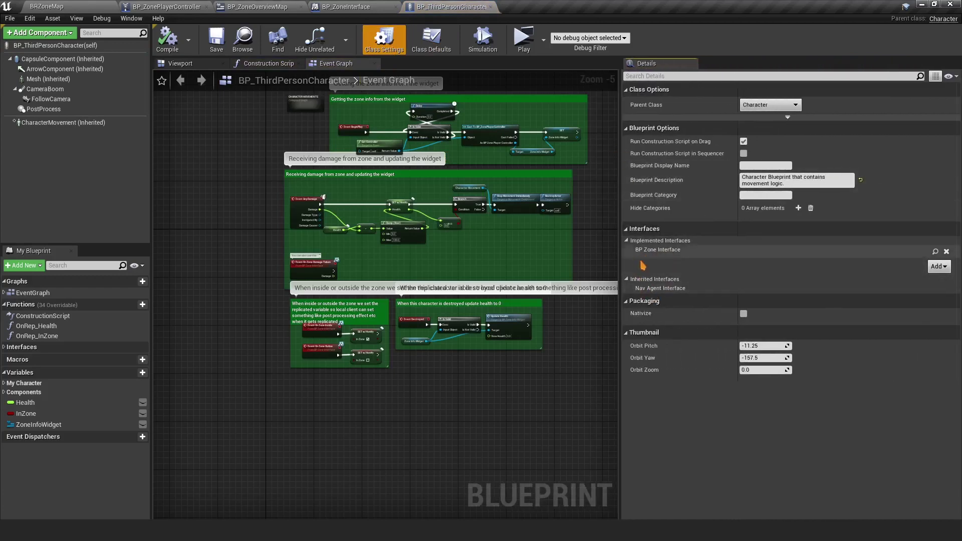
Examine the character's zone inside and outside events that set the replicated In Zone variable.
scroll(372, 341, "up", 4)
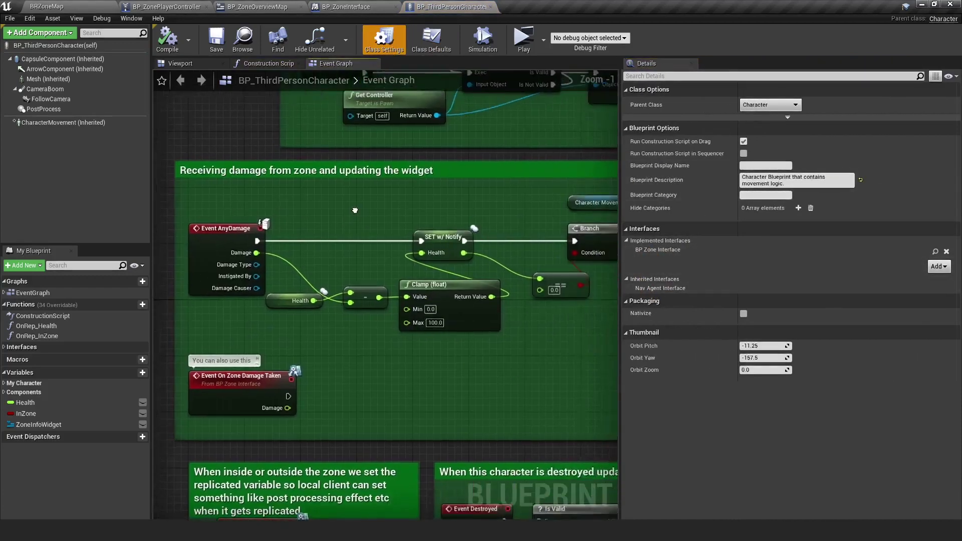
right_click_drag(371, 340, 400, 169)
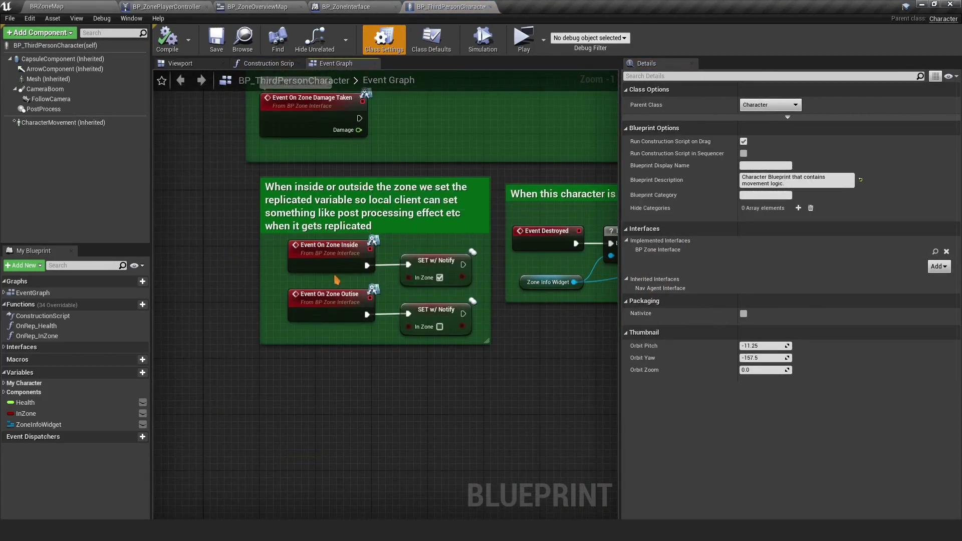
left_click(481, 336)
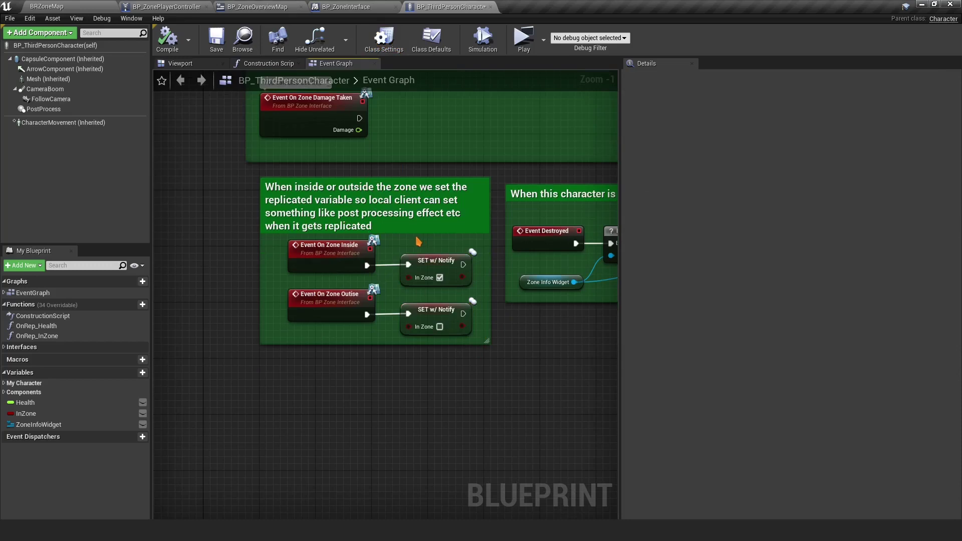
right_click_drag(446, 215, 408, 296)
scroll(401, 300, "down", 4)
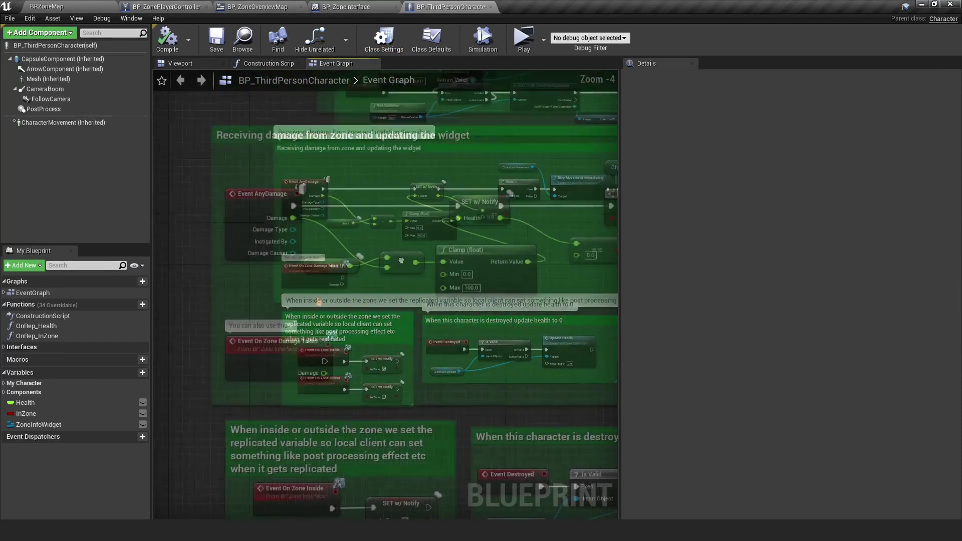
Examine the AnyDamage and On Zone Damage Taken events, including the node that sets Health with notify.
left_click_drag(334, 163, 299, 203)
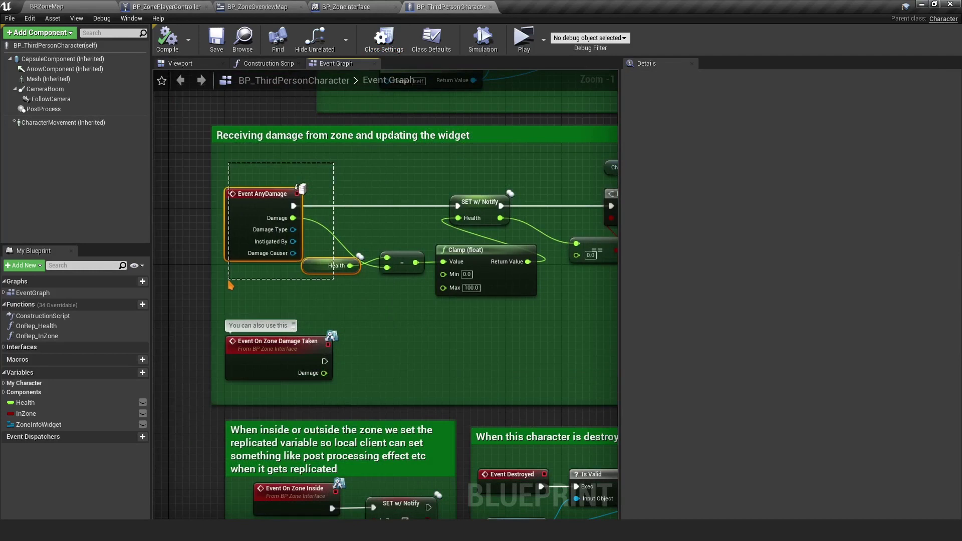
left_click_drag(229, 280, 228, 280)
left_click(353, 317)
left_click_drag(400, 310, 228, 389)
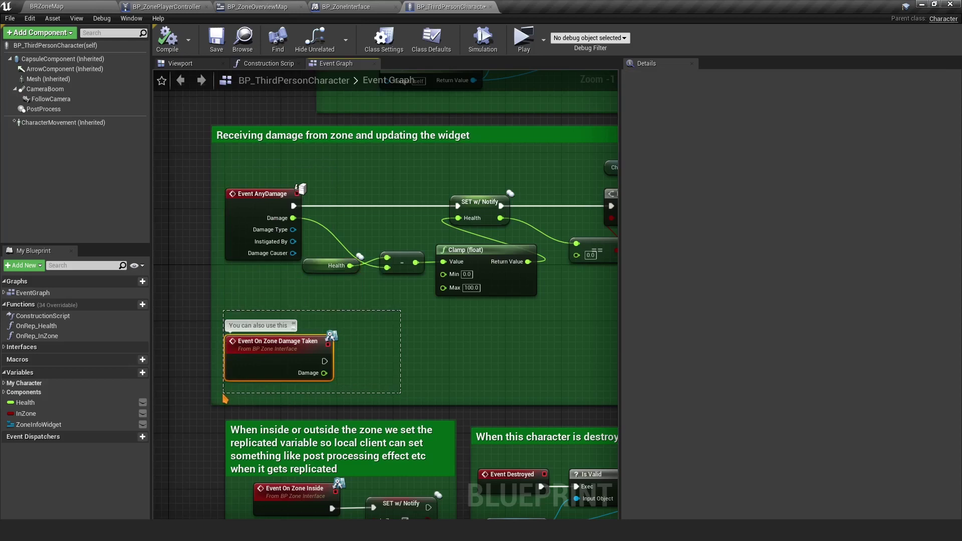
left_click_drag(222, 395, 223, 394)
left_click(370, 353)
right_click_drag(514, 337, 322, 358)
right_click_drag(518, 295, 433, 205)
left_click_drag(505, 255, 505, 254)
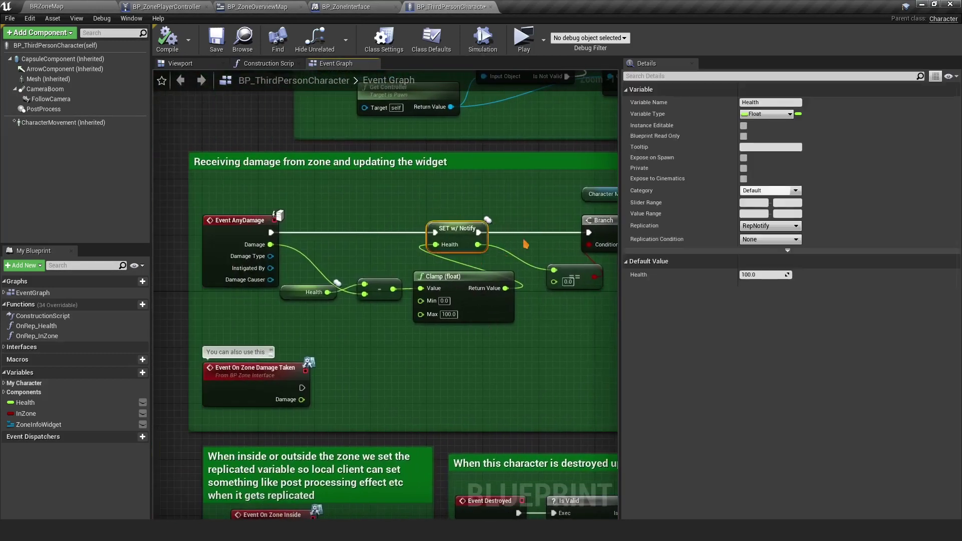
left_click(520, 242)
Open the OnRep_Health function and examine its Update Health call on the zone info widget.
right_click_drag(516, 295, 552, 77)
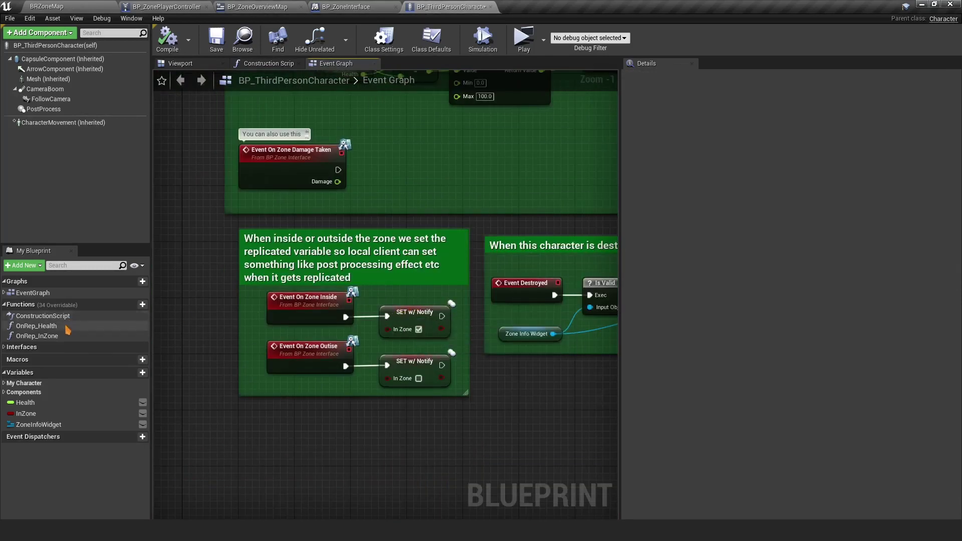
double_click(36, 325)
right_click_drag(482, 364, 282, 334)
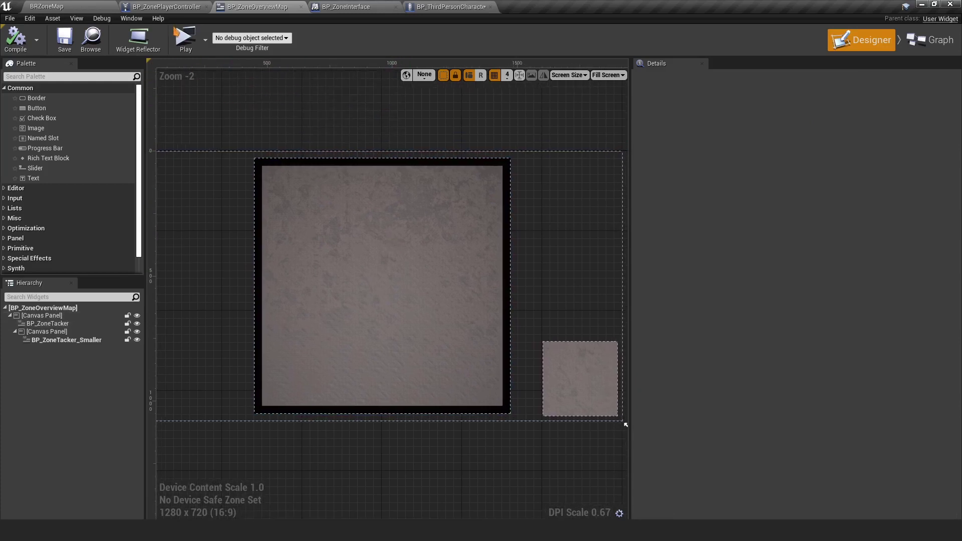
Examine the begin play section of BP_ZonePlayerController that creates the zone info widget and adds it to the viewport.
left_click(178, 7)
scroll(346, 160, "down", 2)
right_click_drag(392, 133, 311, 320)
scroll(329, 253, "up", 3)
left_click(267, 291)
right_click_drag(258, 291, 377, 285)
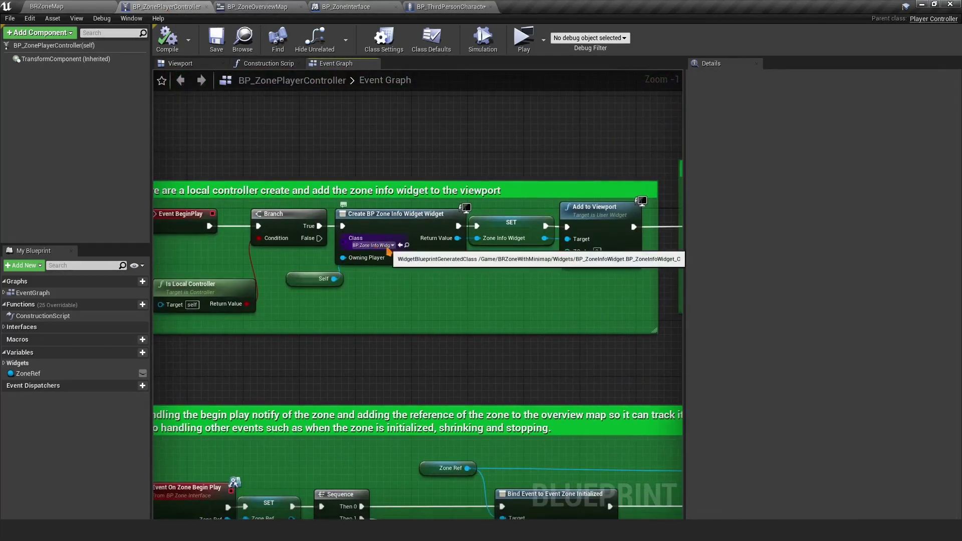
right_click_drag(591, 273, 305, 275)
Examine the section that creates the overview map widget for tracking the zone.
right_click_drag(547, 281, 376, 256)
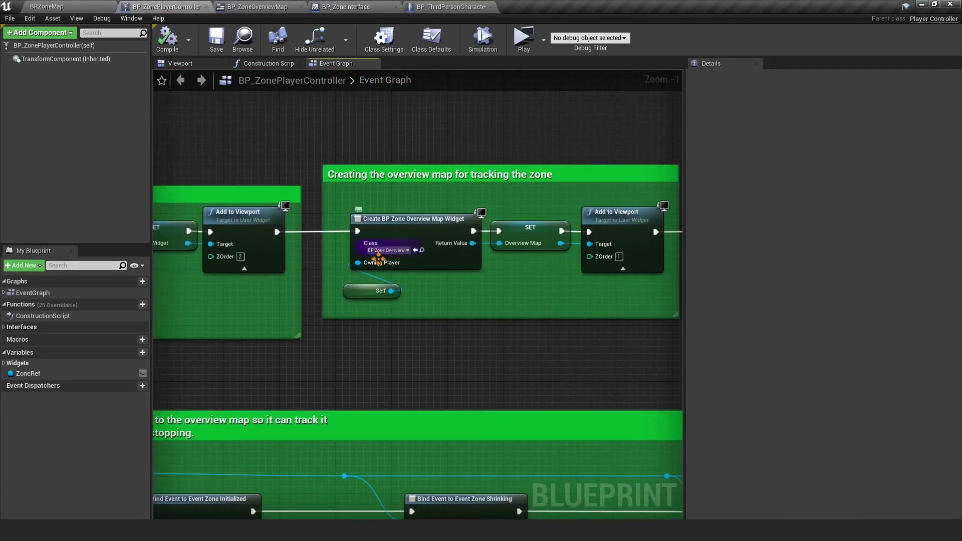
right_click_drag(492, 268, 460, 266)
right_click_drag(642, 248, 311, 262)
right_click_drag(480, 257, 264, 256)
Open the Add New POI function from its node in the minimap target example, and view BP_ZoneTacker's event graph.
left_click(510, 236)
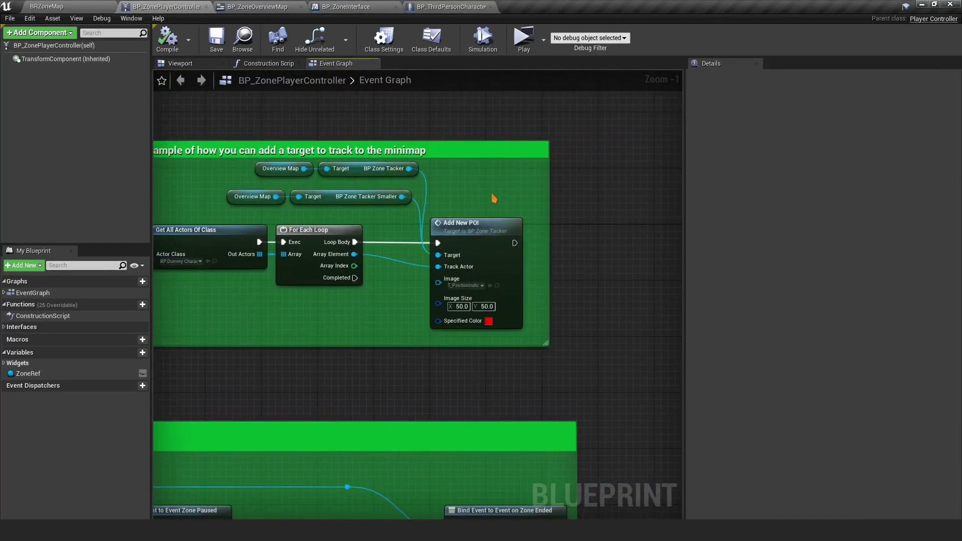
left_click(464, 217)
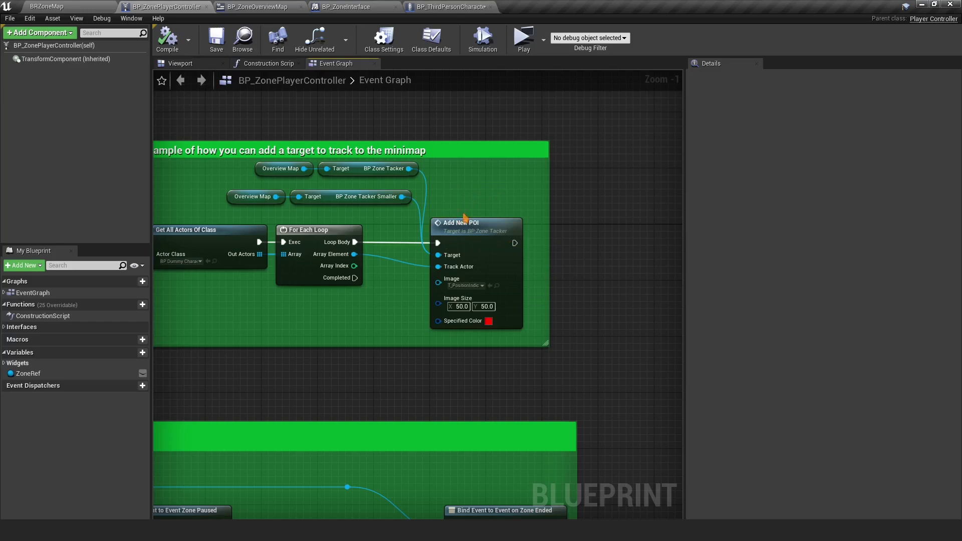
double_click(431, 237)
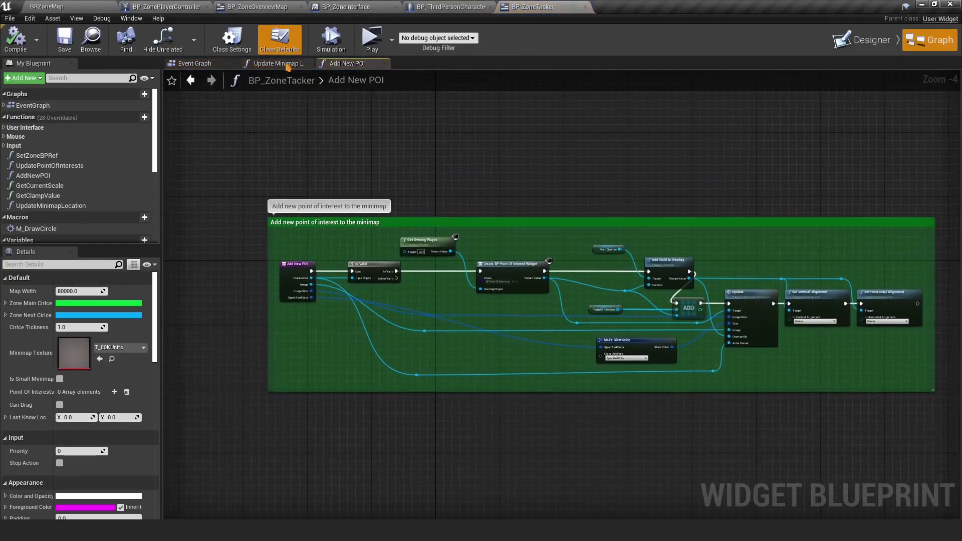
left_click(205, 63)
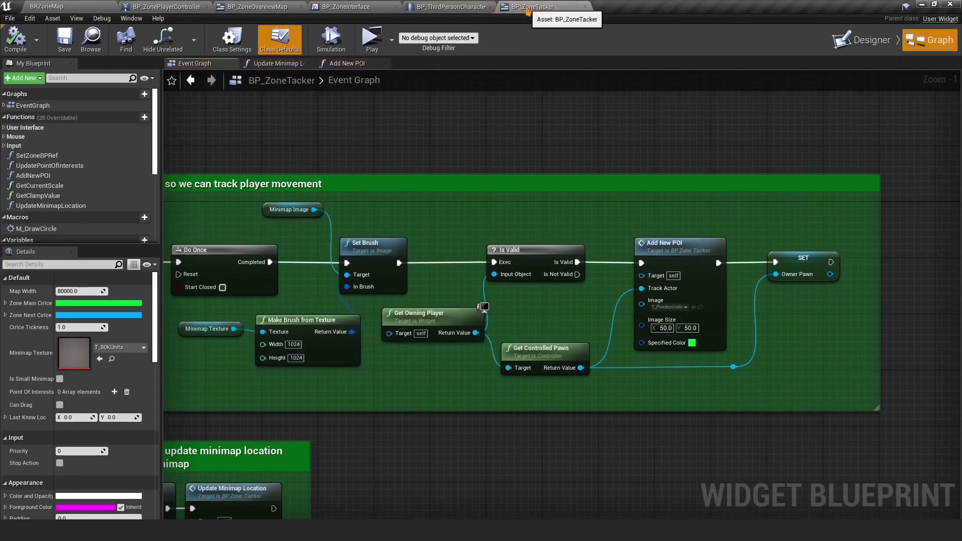
Return to BP_ZonePlayerController and examine the example of adding a target to track on the minimap.
left_click(11, 19)
left_click(25, 75)
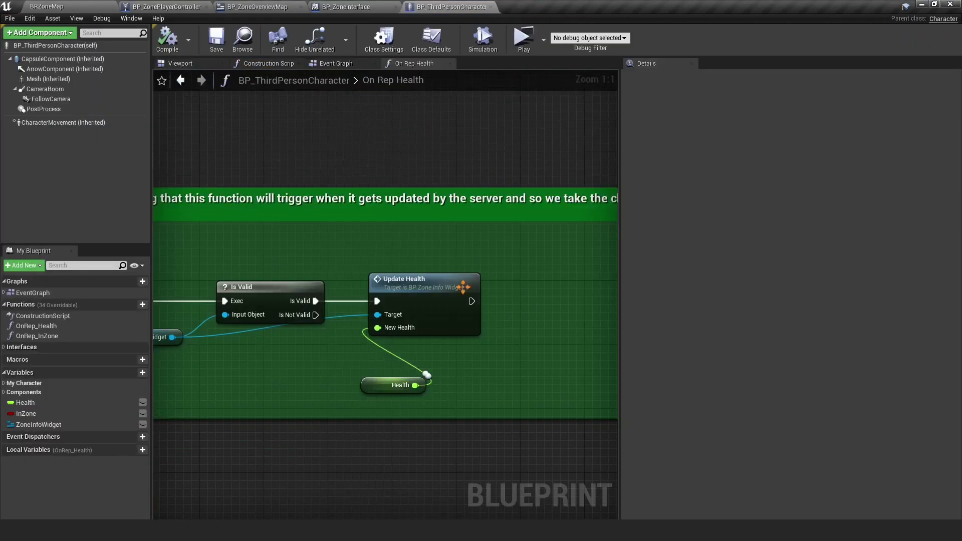
left_click(260, 6)
left_click(185, 6)
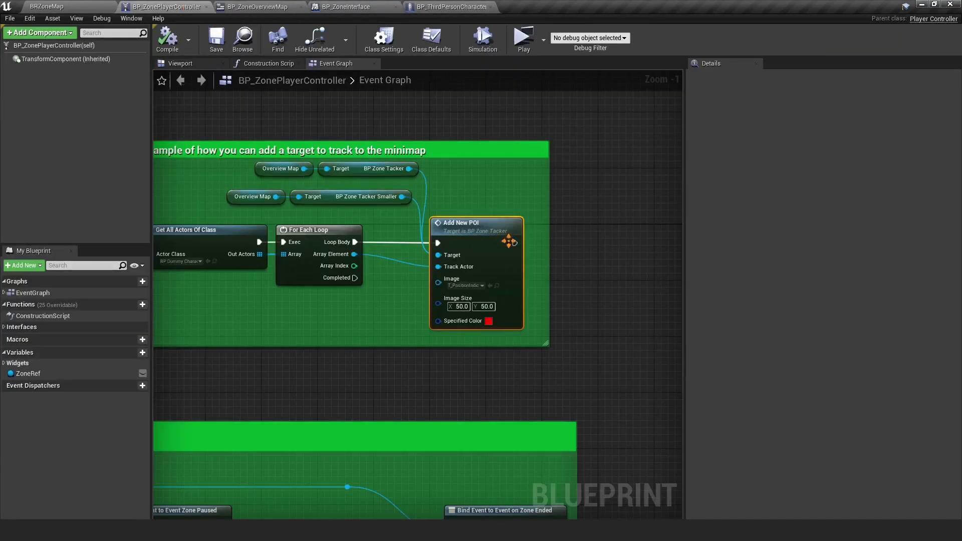
right_click_drag(464, 193, 445, 214)
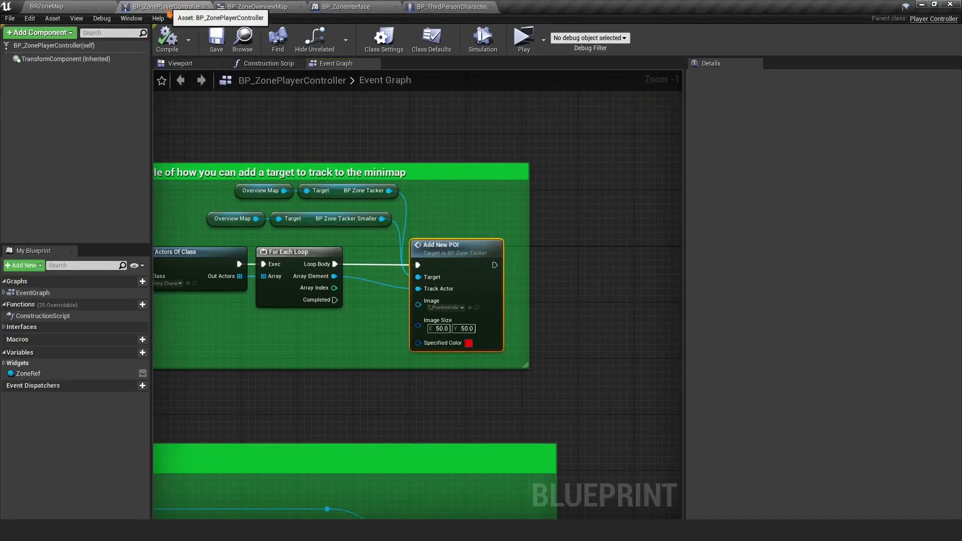
right_click_drag(375, 328, 468, 279)
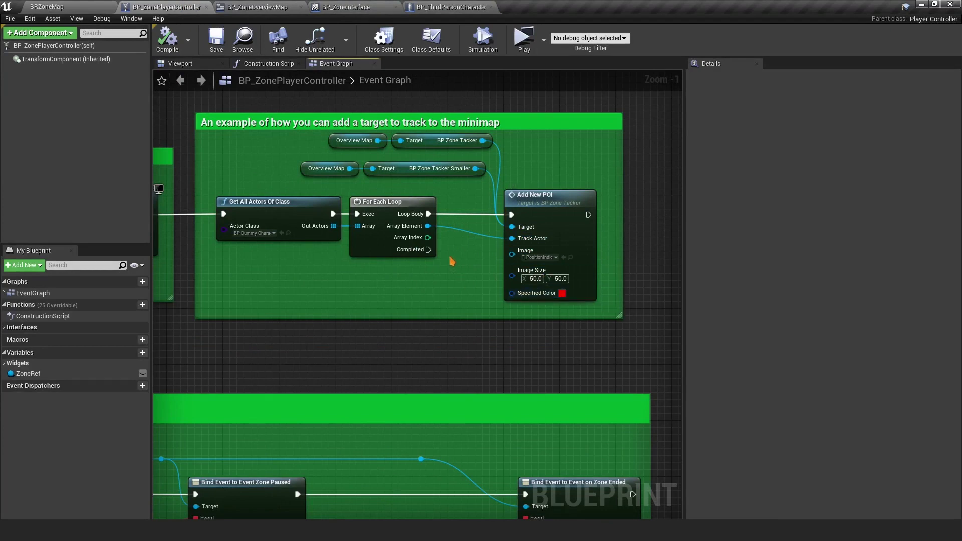
right_click_drag(275, 248, 342, 285)
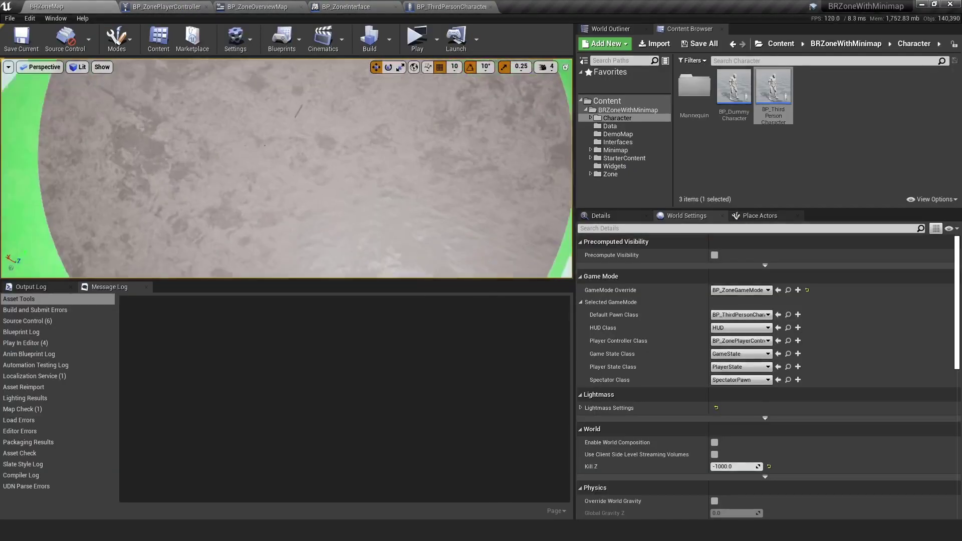
Select the dummy character placed in the level, and return to the player controller's minimap target example.
right_click_drag(287, 201, 292, 168)
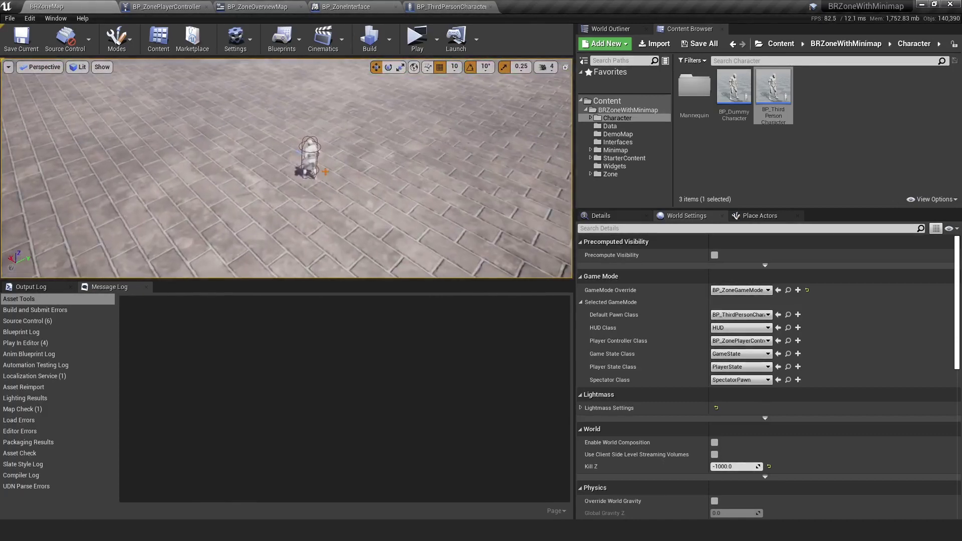
left_click(311, 164)
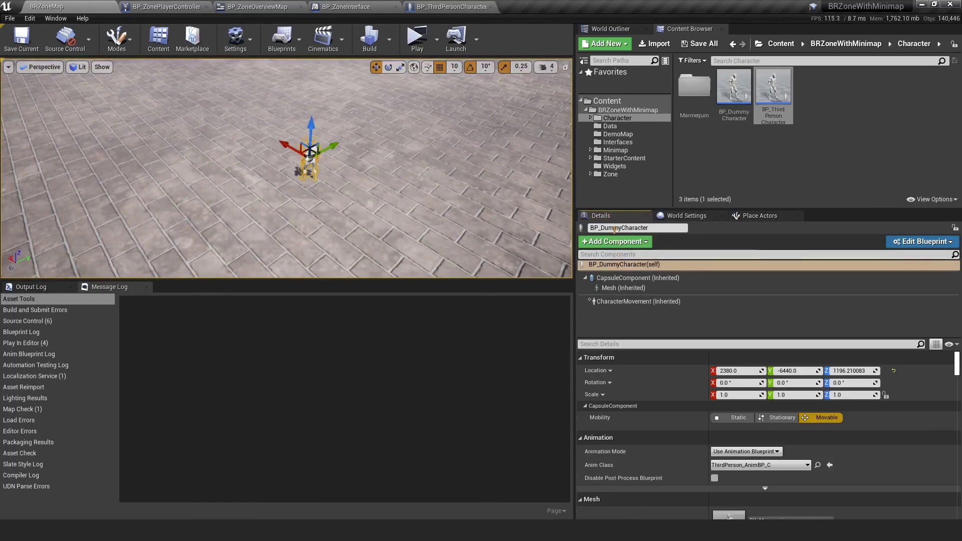
left_click(324, 6)
left_click(287, 6)
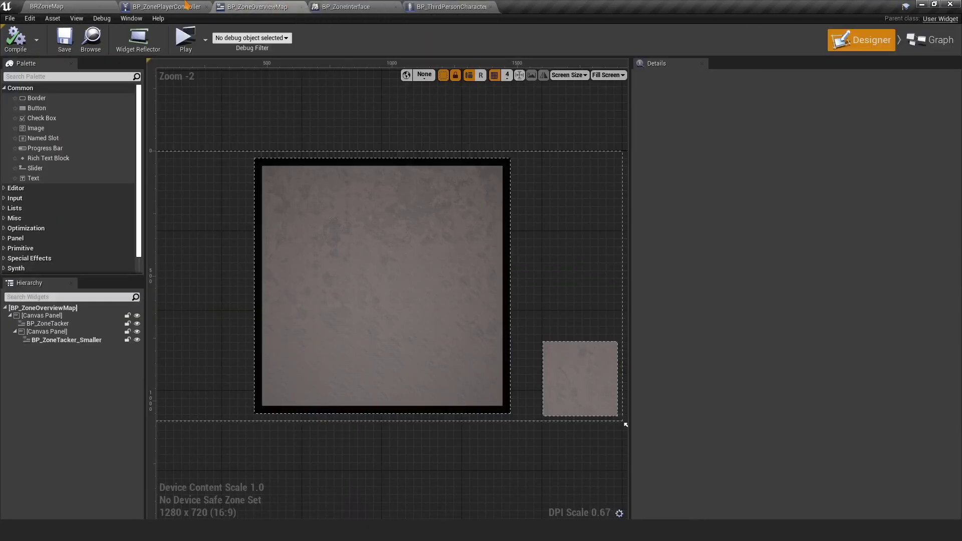
left_click(188, 6)
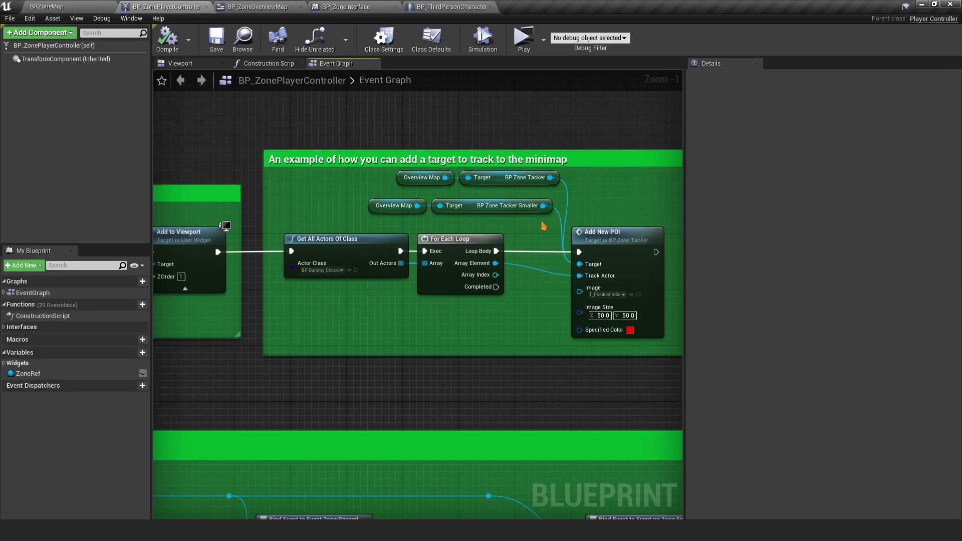
left_click_drag(544, 226, 370, 170)
left_click_drag(498, 187, 484, 194)
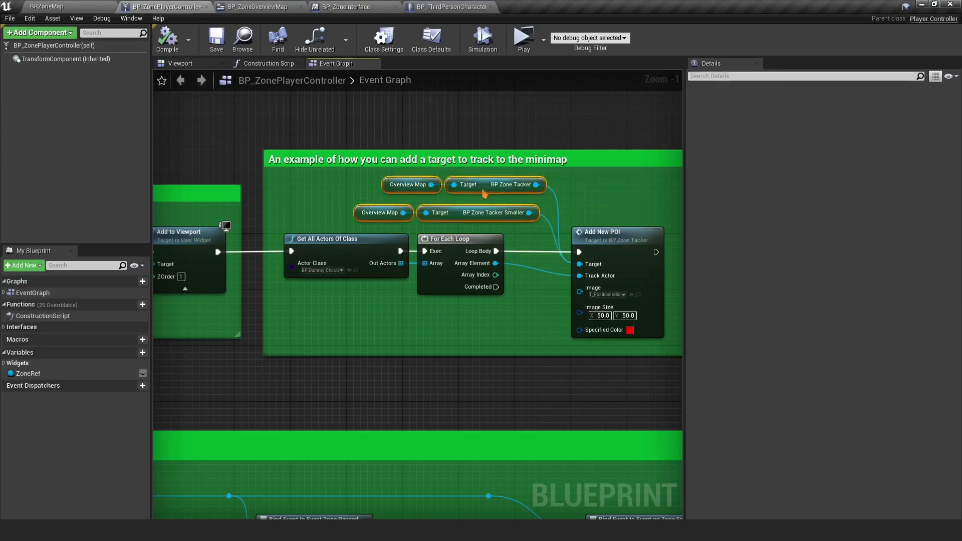
key("ctrl+z")
right_click_drag(561, 216, 445, 205)
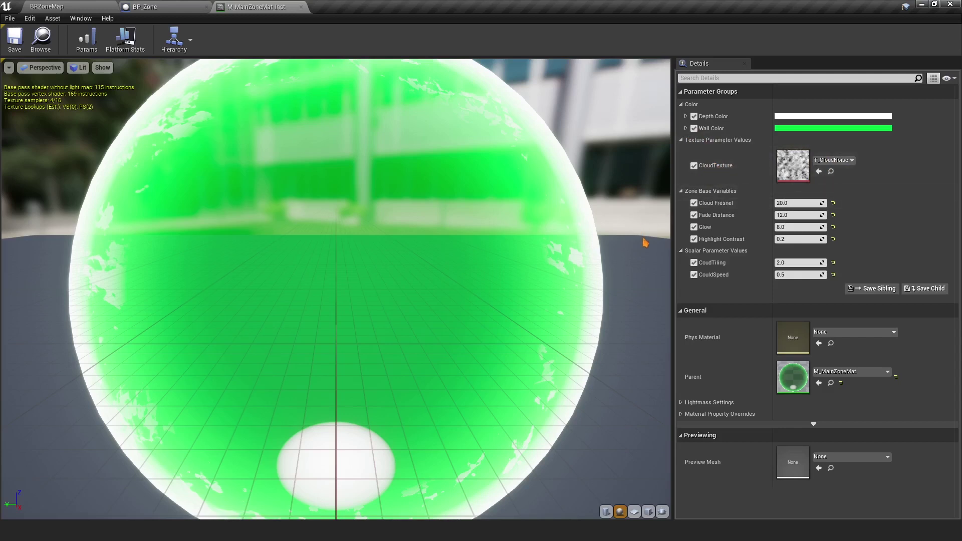
Set the Wall Color of the M_MainZoneMat_Inst material instance to orange.
left_click(803, 128)
left_click_drag(668, 218, 686, 238)
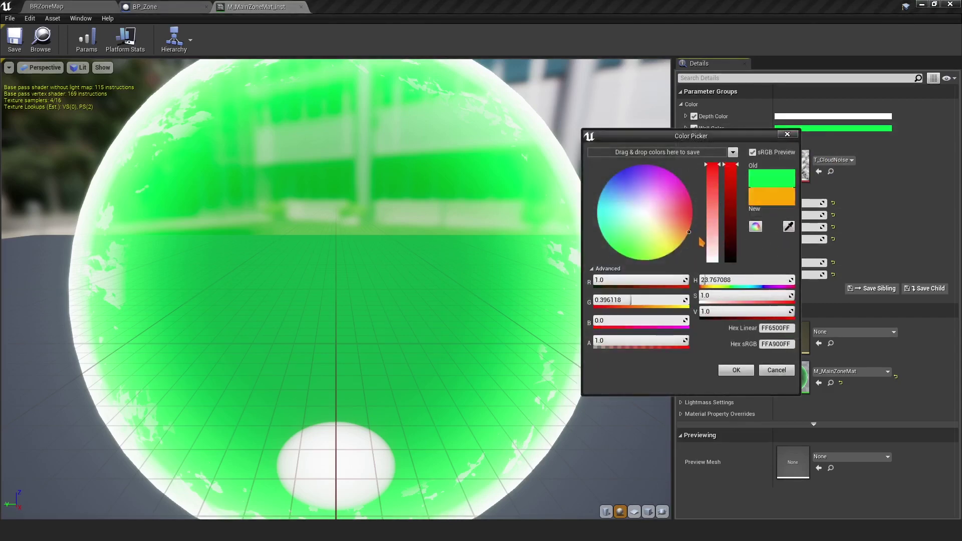
left_click(734, 370)
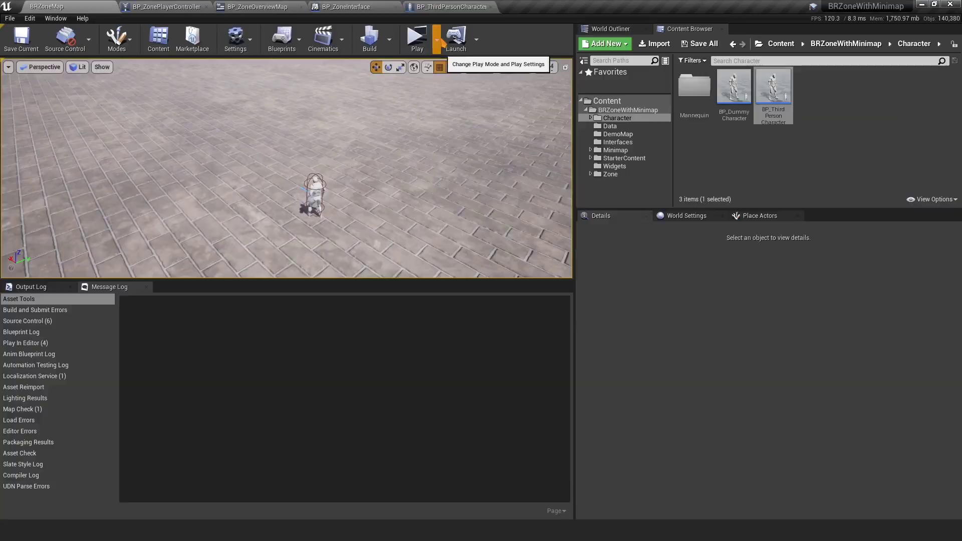
Play the level in a new editor window with 2 players as clients, and move the Client 1 window aside.
left_click(436, 40)
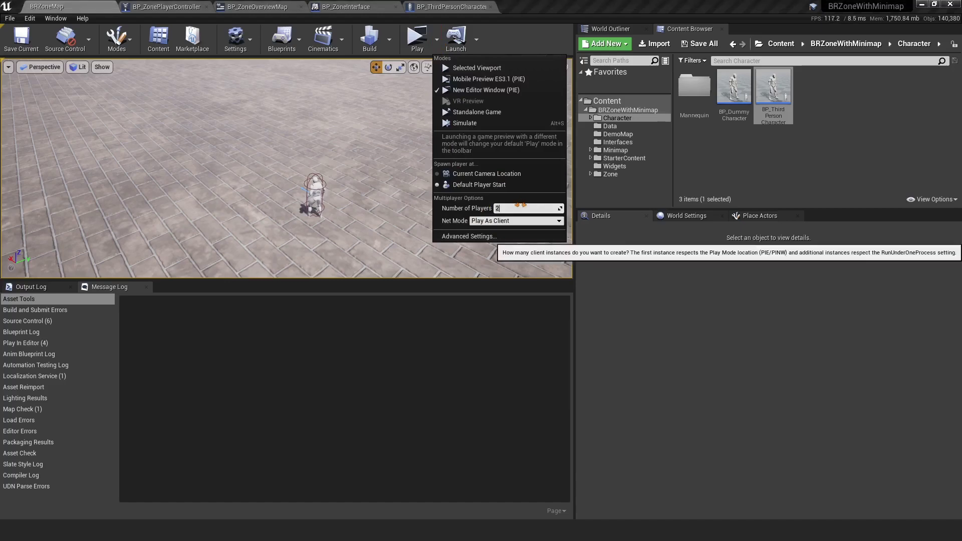
left_click(417, 37)
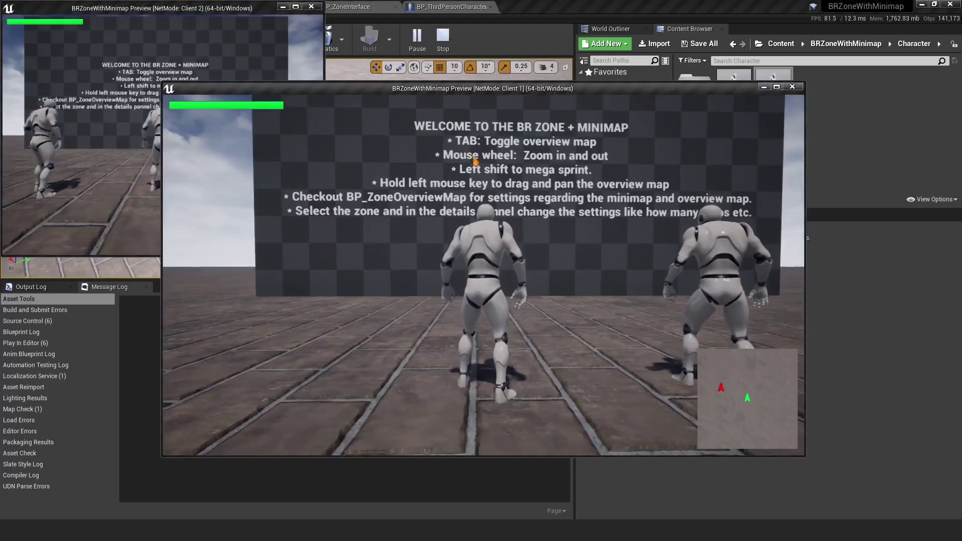
left_click_drag(450, 91, 562, 100)
Run and jump with the Client 1 character to test the minimap tracking.
left_click(569, 133)
key("w")
key("d")
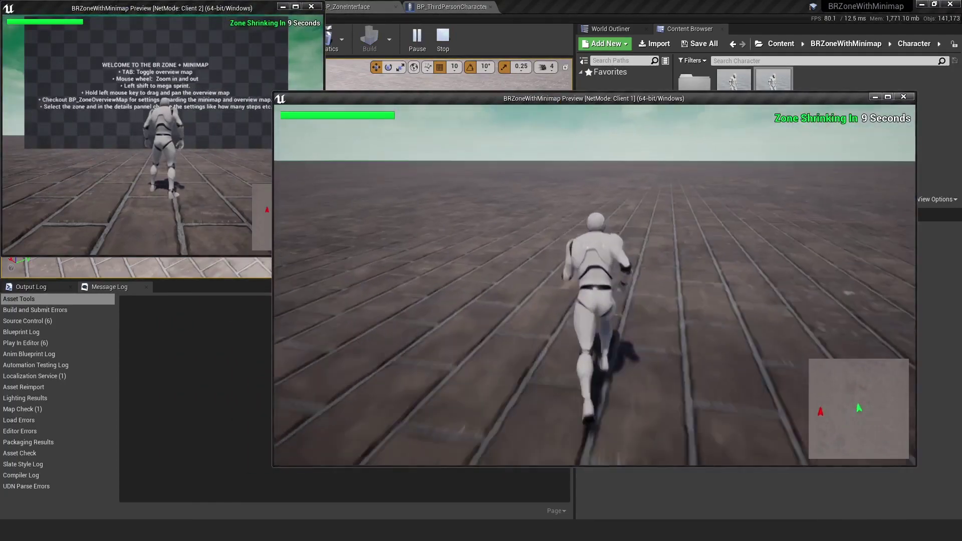
key("space")
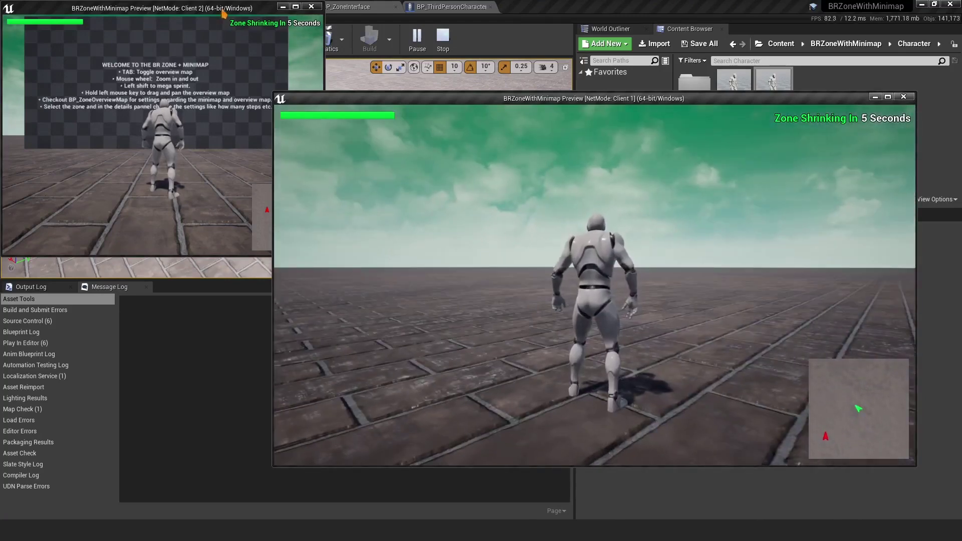
Reposition and enlarge the Client 2 window, and open its overview map.
left_click_drag(223, 11, 251, 88)
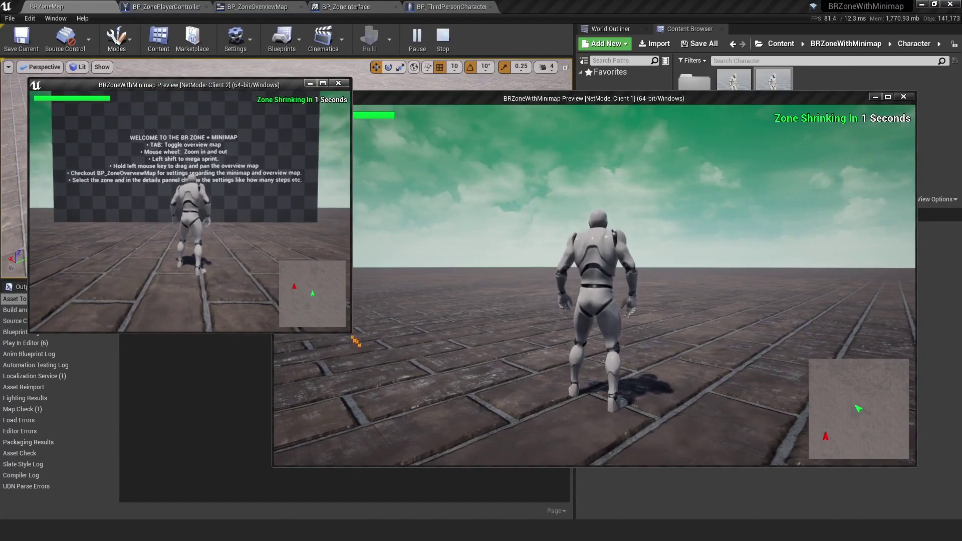
left_click_drag(355, 341, 551, 471)
key("Tab")
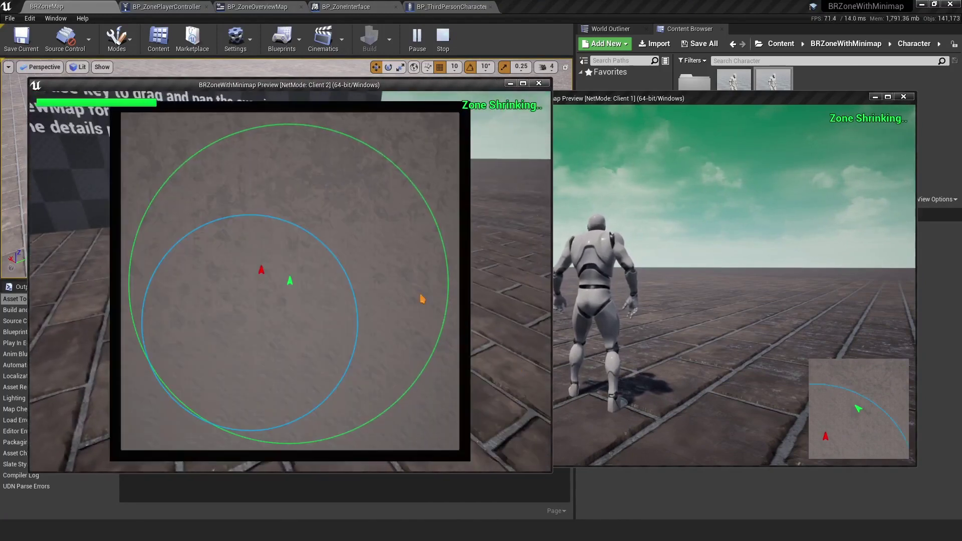
Toggle the overview map in Client 1 and run its character over to the other player.
left_click(666, 213)
key("Tab")
key("Tab")
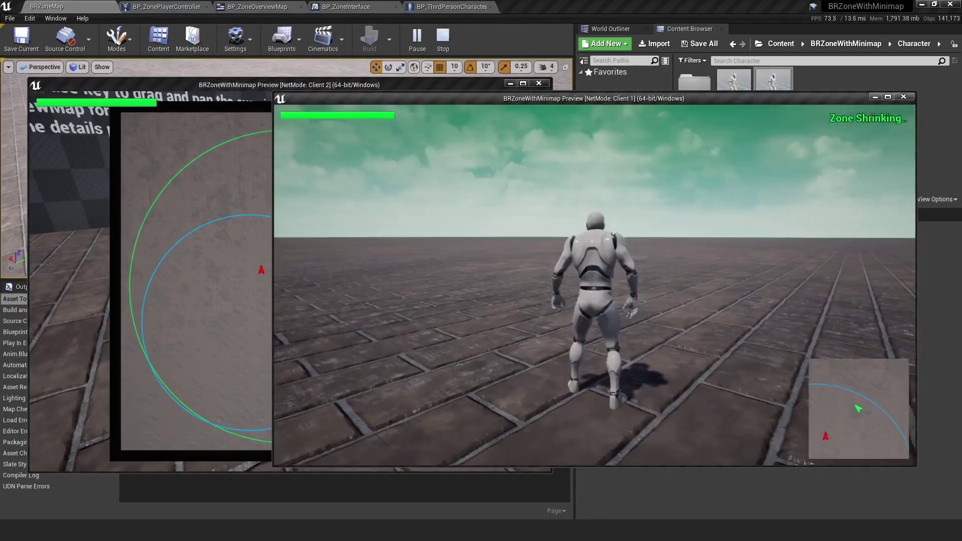
key("w")
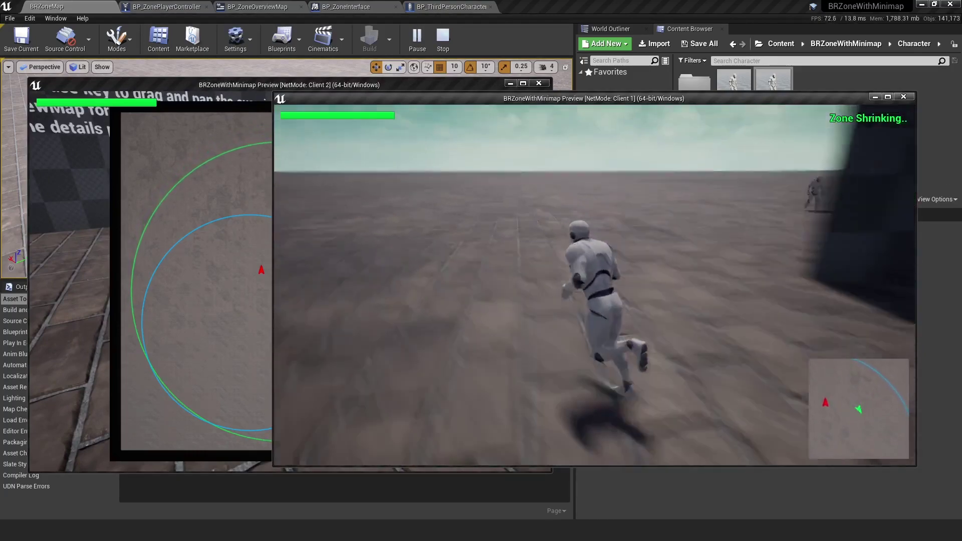
Release the cursor from the game and arrange the Client 1 and Client 2 windows side by side.
key("shift+F1")
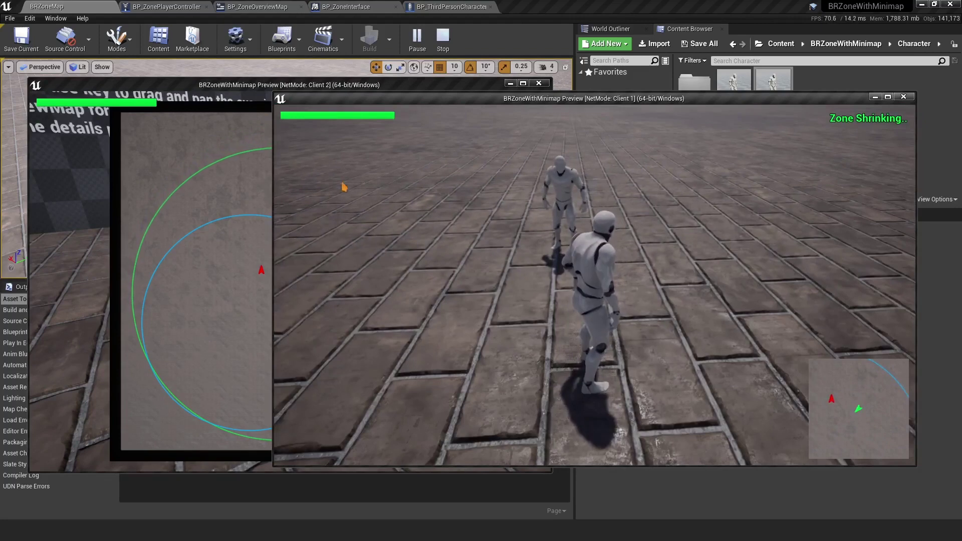
left_click_drag(379, 103, 612, 100)
left_click_drag(346, 88, 320, 84)
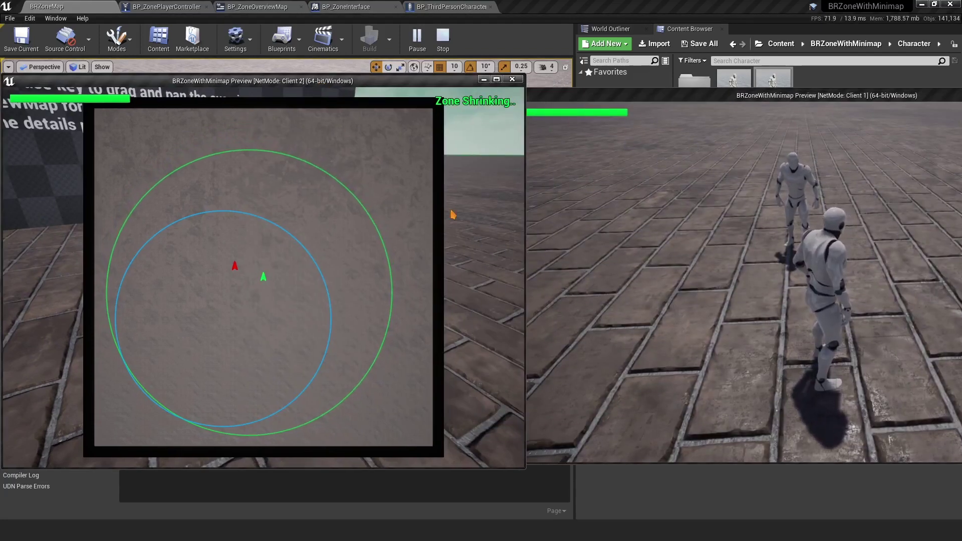
Run the Client 2 character across the level while toggling the overview map to check its tracked position.
key("m")
key("a")
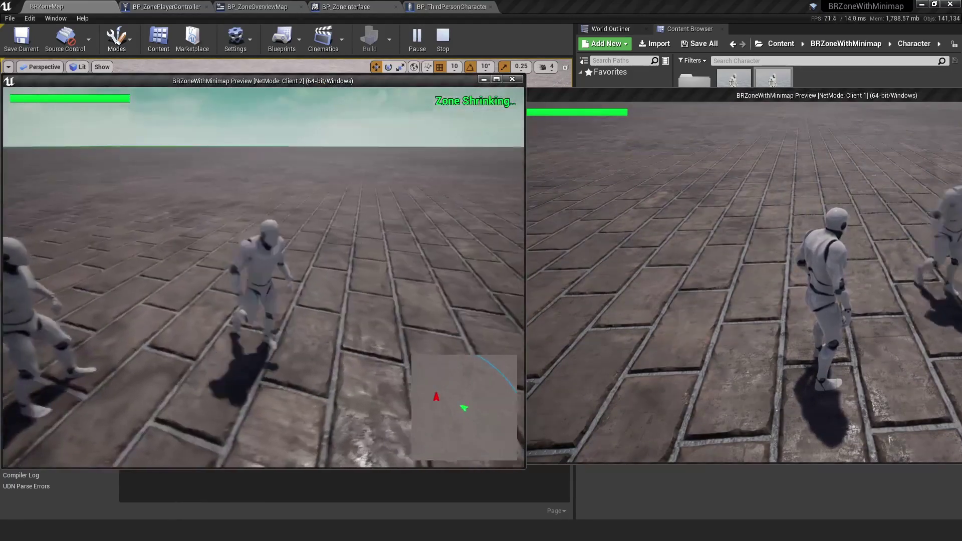
key("m")
key("m")
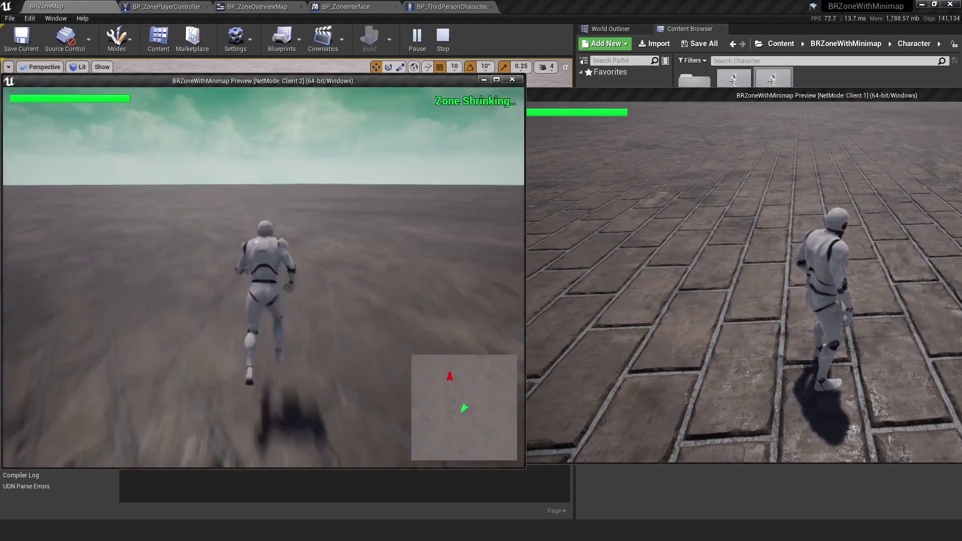
key("space")
key("m")
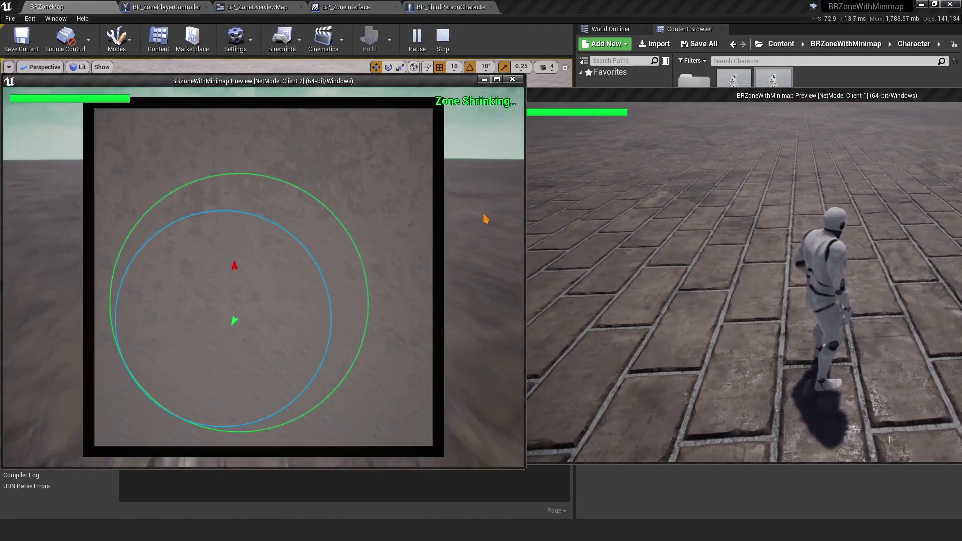
key("m")
key("space")
key("m")
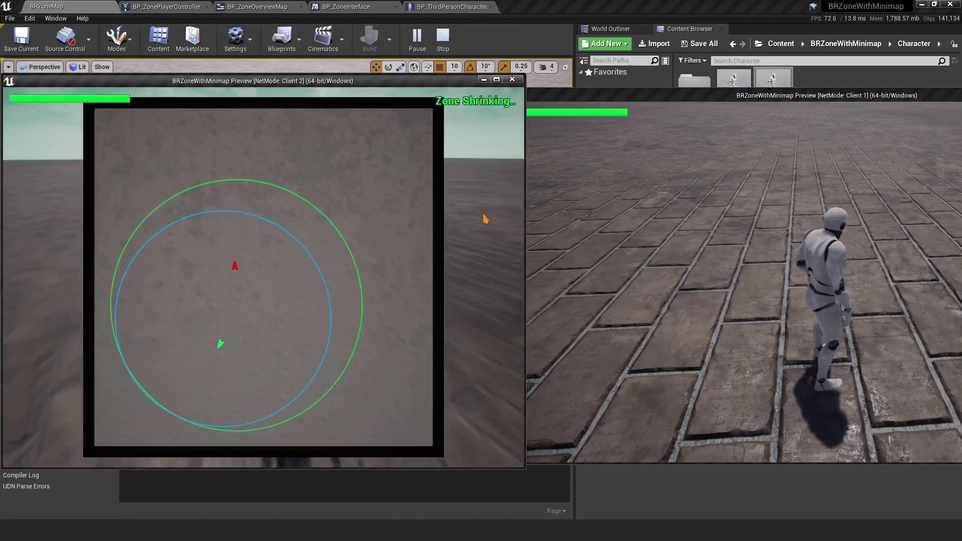
key("m")
key("m")
key("m")
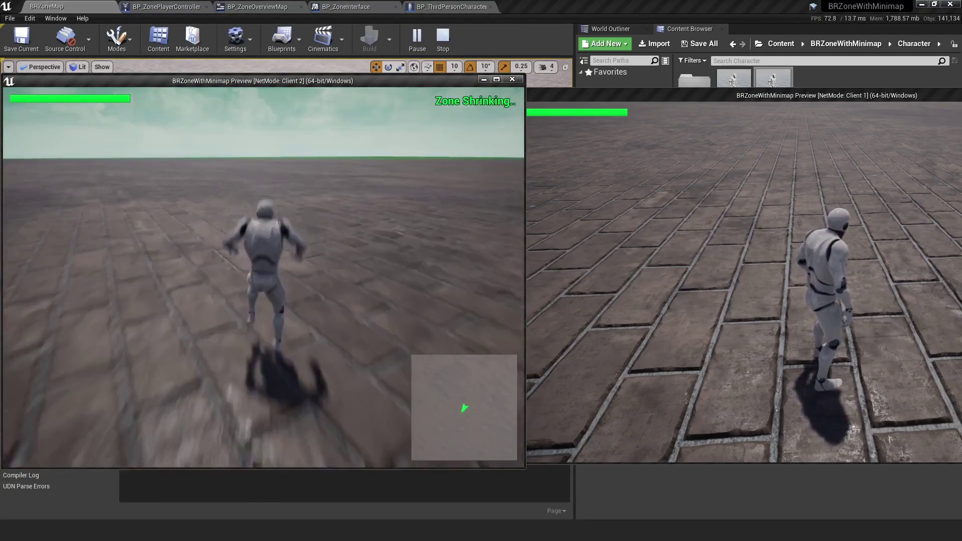
Run the Client 2 character up to the zone wall and along its edge.
key("space")
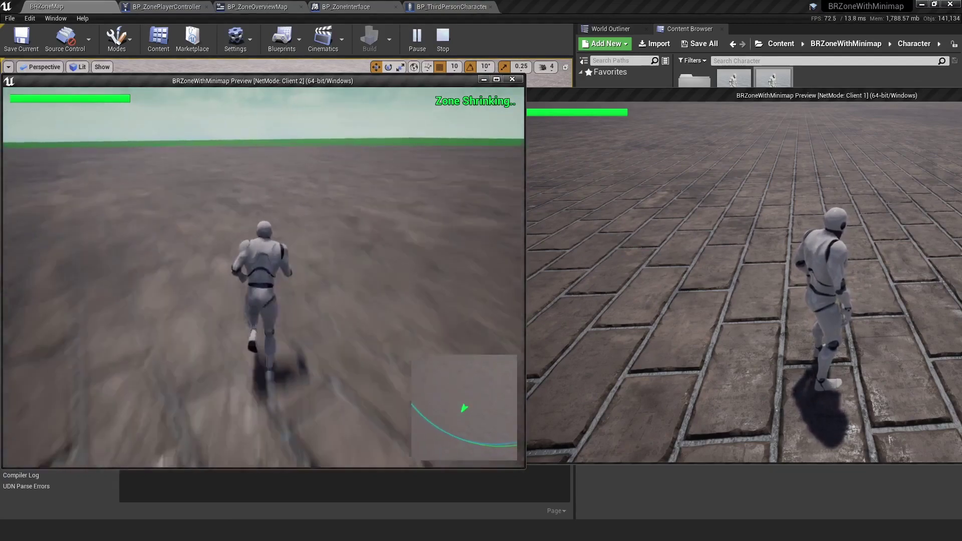
key("w")
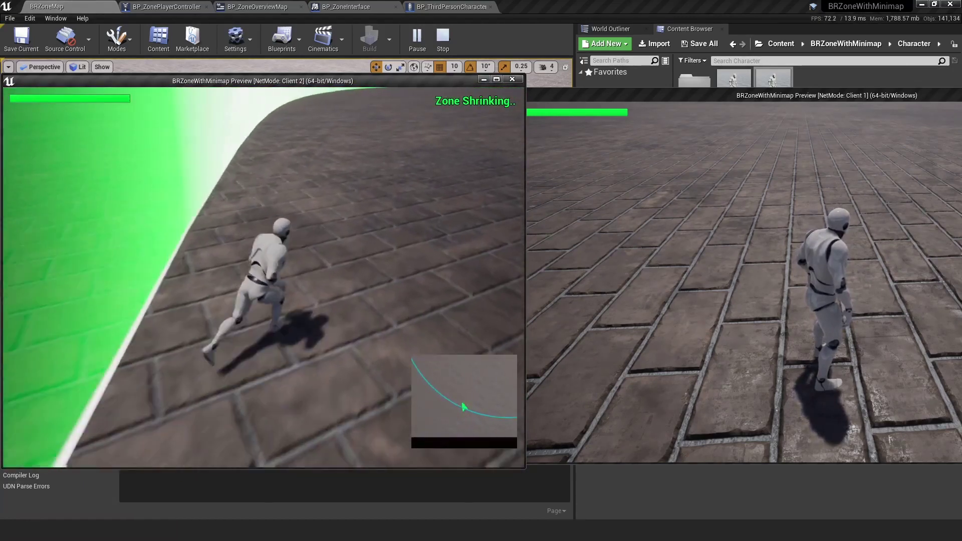
key("a")
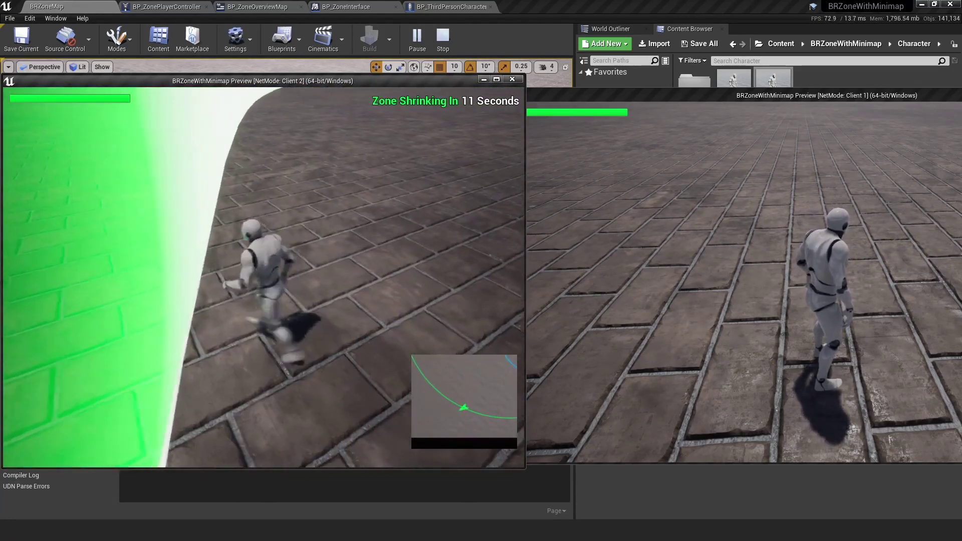
Run the Client 1 character outside the zone until its health is depleted, and end the play session.
left_click(556, 237)
key("w")
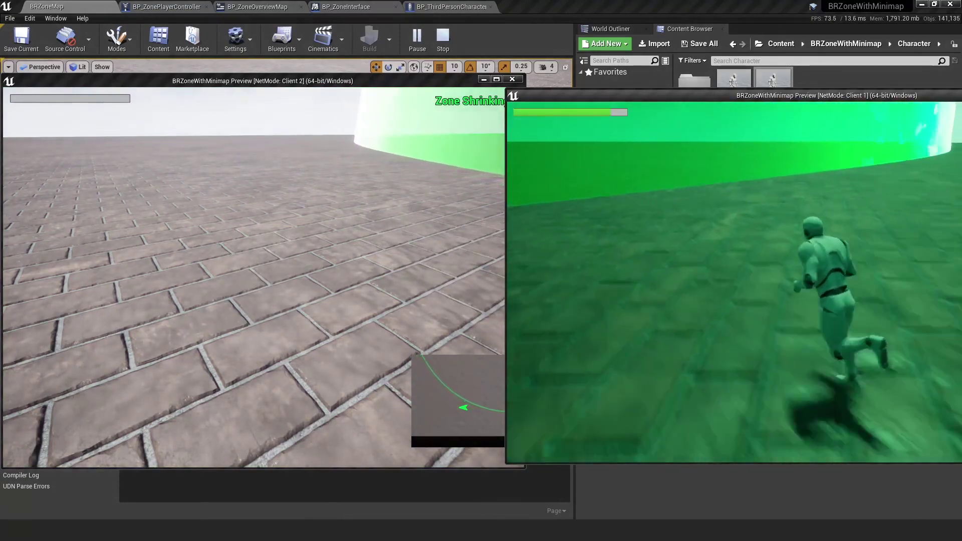
key("w")
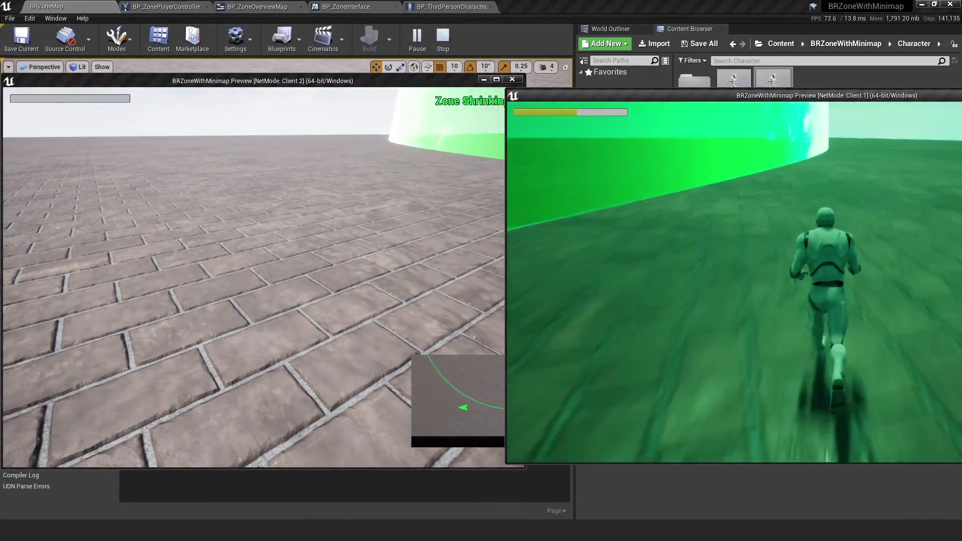
key("d")
key("w")
key("d")
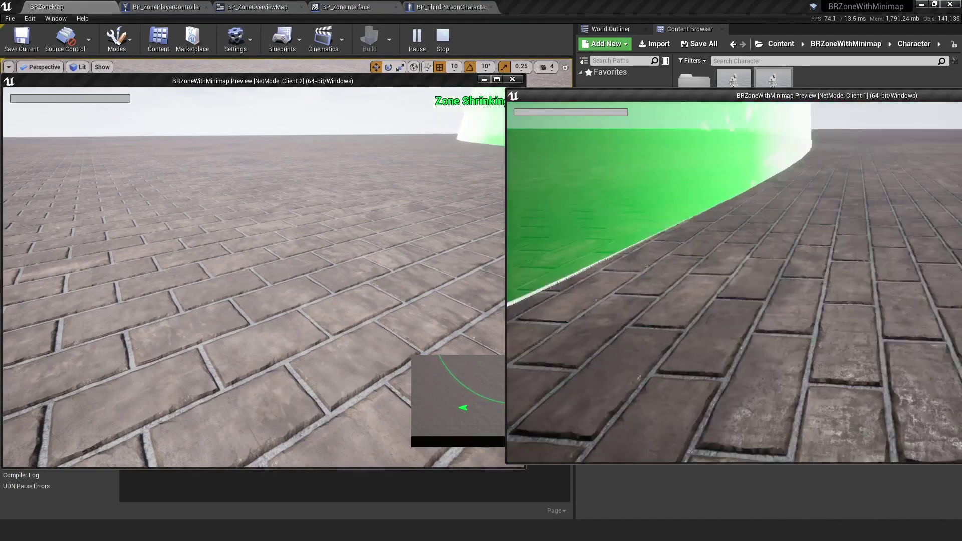
key("Escape")
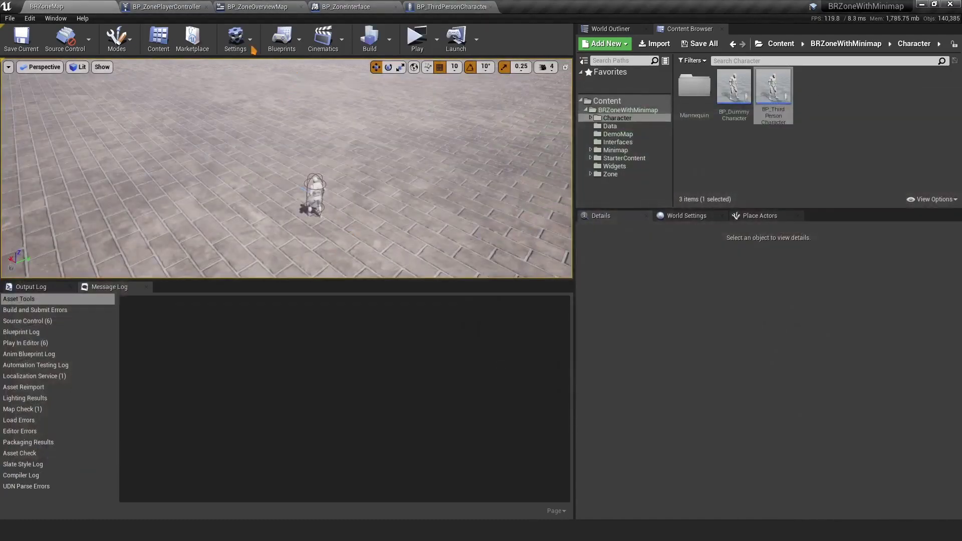
Open BP_ThirdPersonCharacter and view the settings of its PostProcess component.
left_click(450, 7)
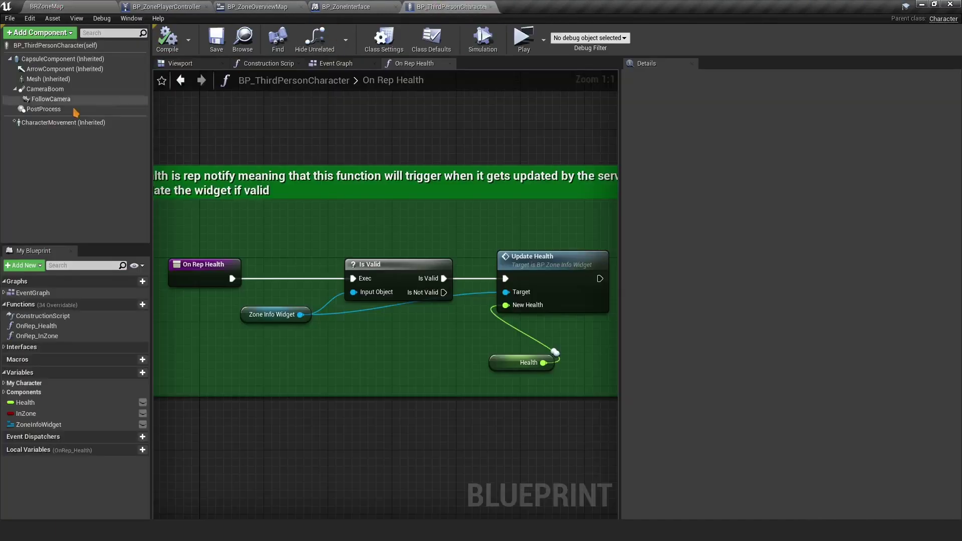
left_click(43, 109)
right_click_drag(242, 183, 406, 135)
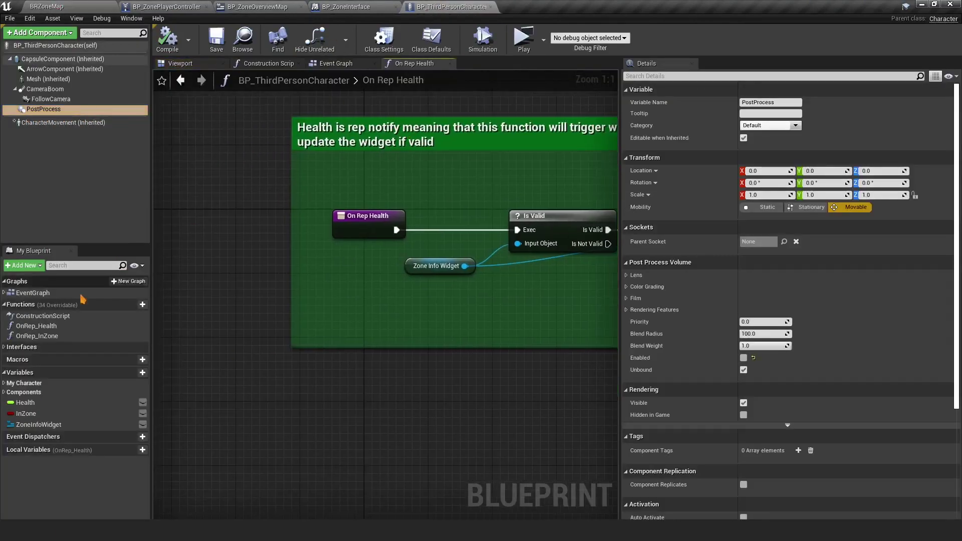
Open the OnRep_InZone function and examine how it enables the post process effect, checking the PostProcess component's settings.
left_click(36, 325)
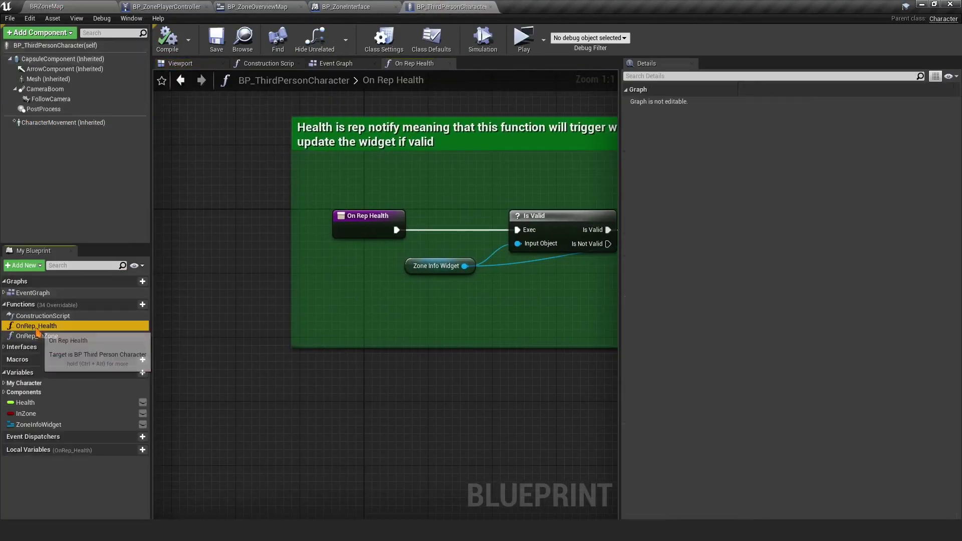
double_click(36, 336)
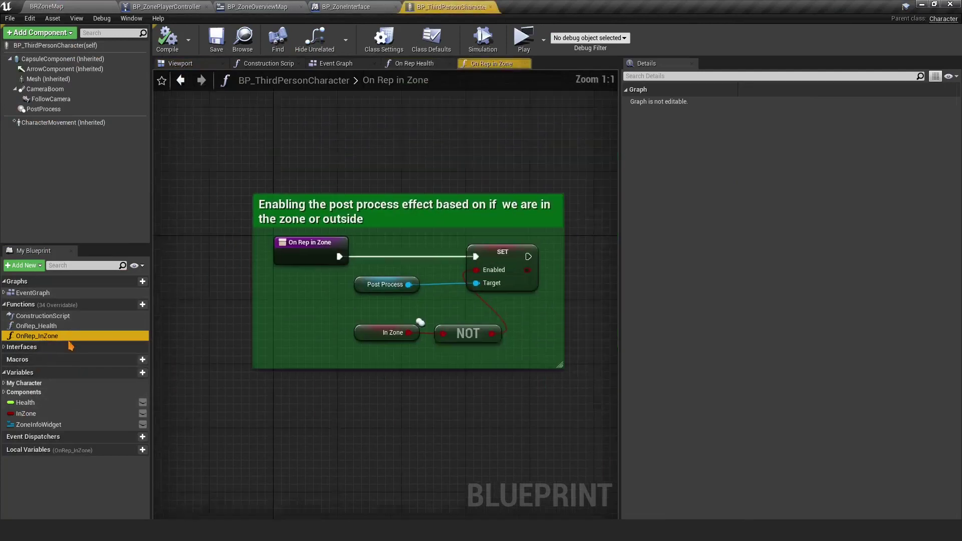
left_click_drag(432, 343, 372, 294)
left_click(383, 291)
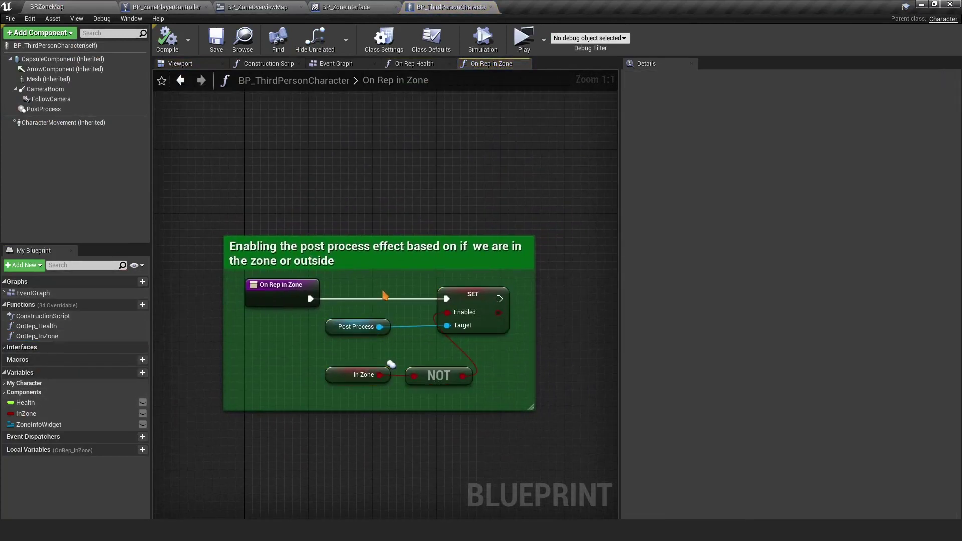
left_click(61, 109)
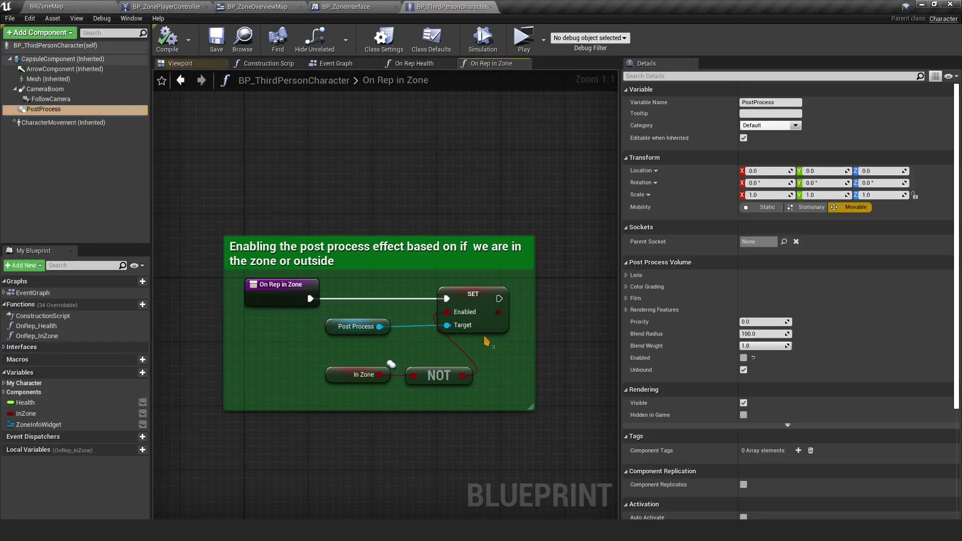
left_click(486, 341)
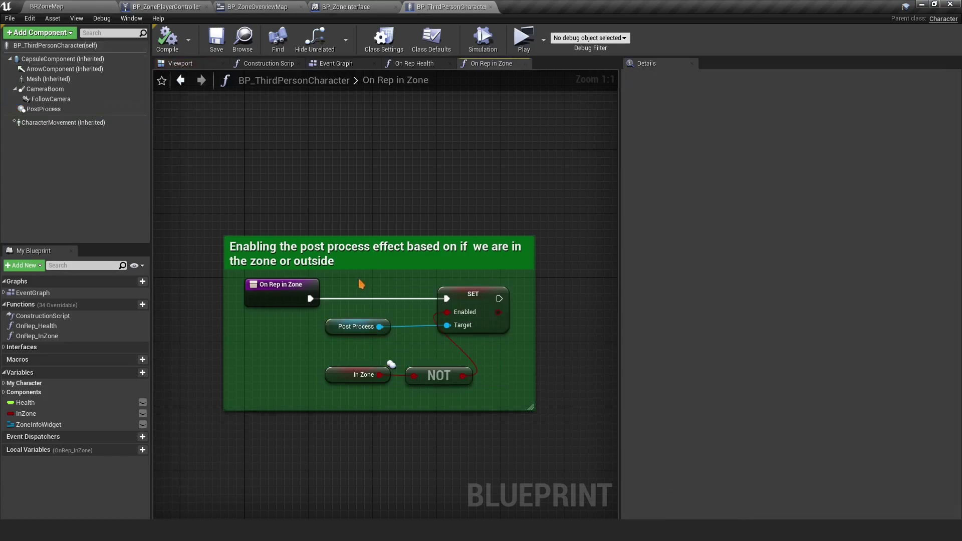